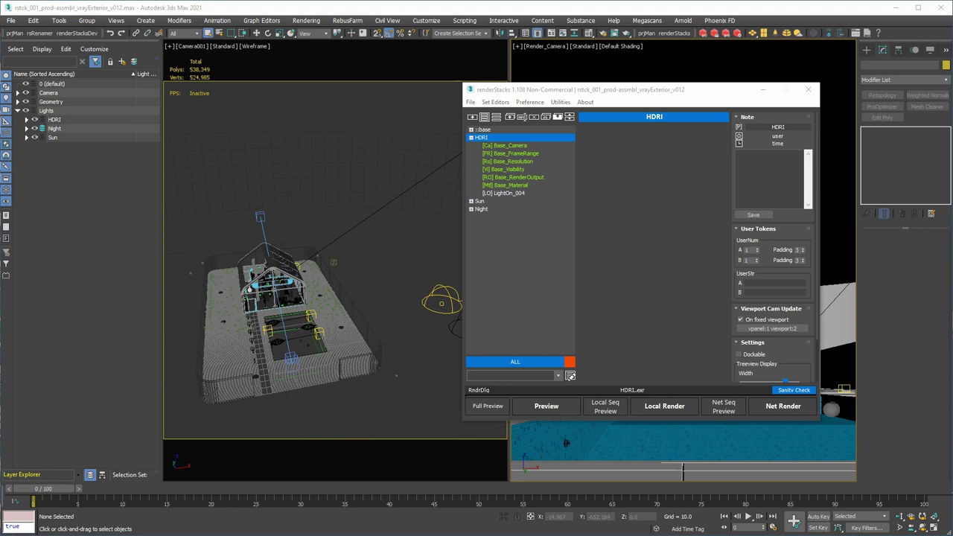
- Move the renderStacks window aside to view the Render_Camera and Camera001 viewports, leaving Camera001 uncovered
left_click_drag(623, 93, 593, 94)
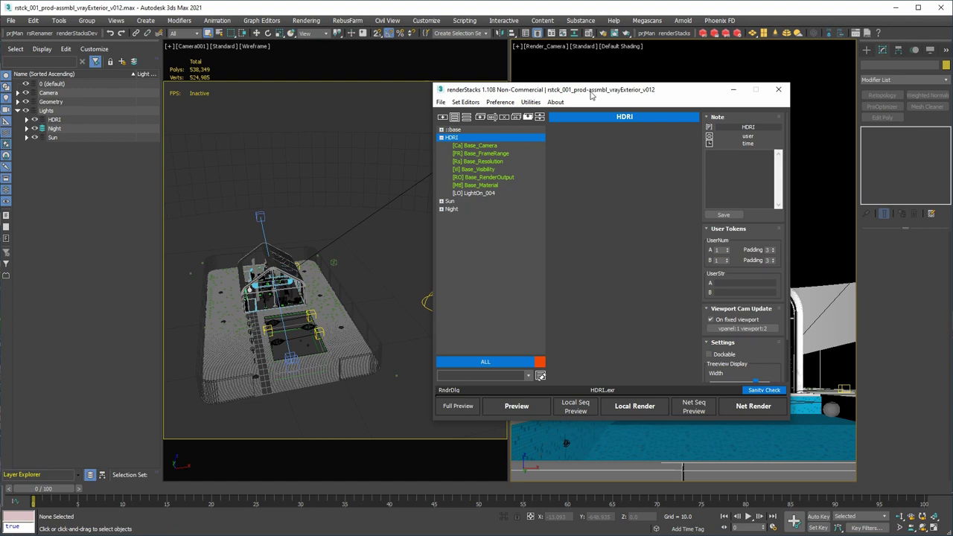
left_click_drag(591, 94, 367, 109)
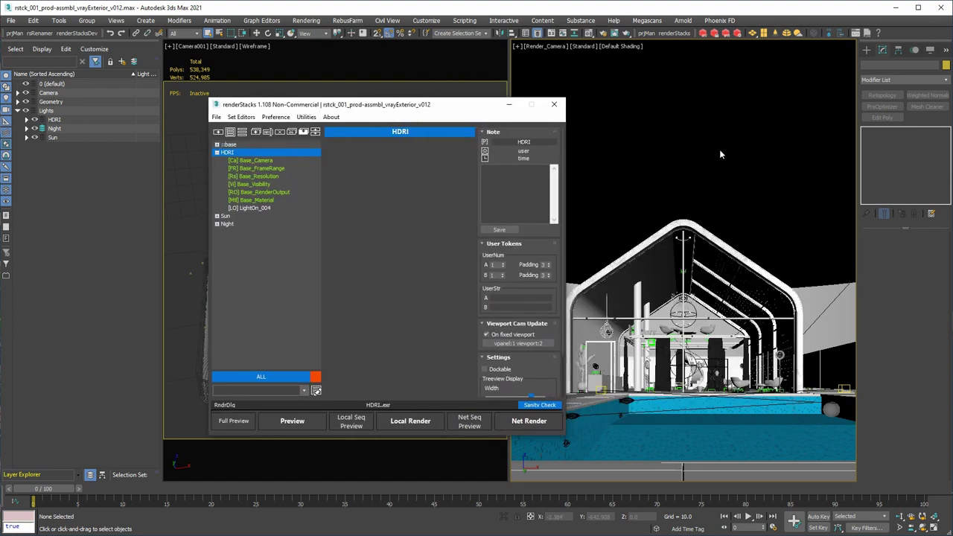
left_click_drag(395, 110, 624, 111)
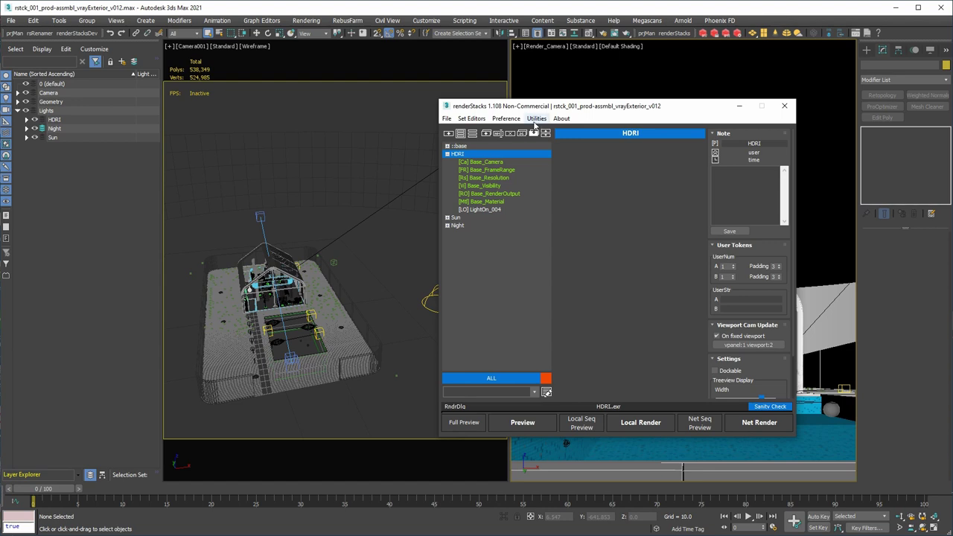
left_click_drag(539, 110, 599, 110)
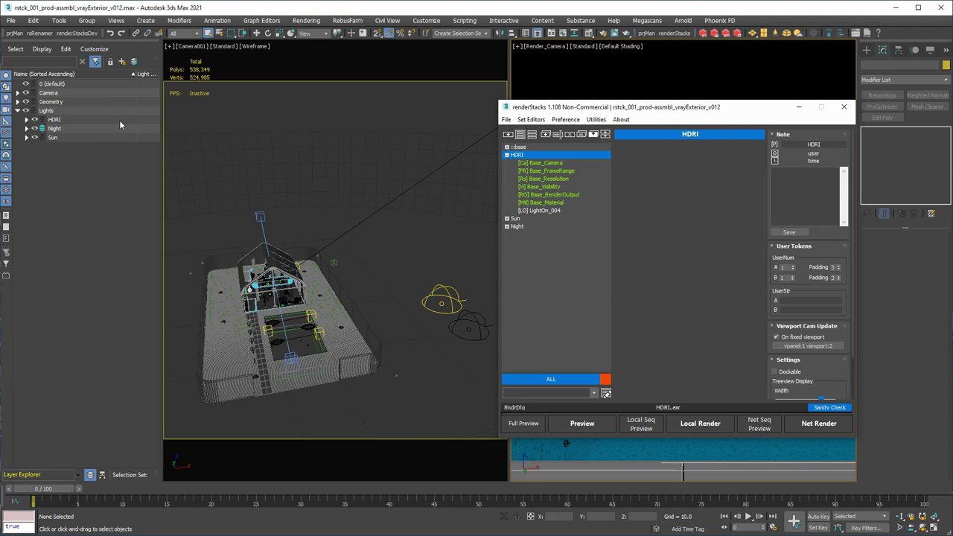
- Go through the HDRI, Night and Sun layers under Lights in the scene's layer list
left_click(81, 119)
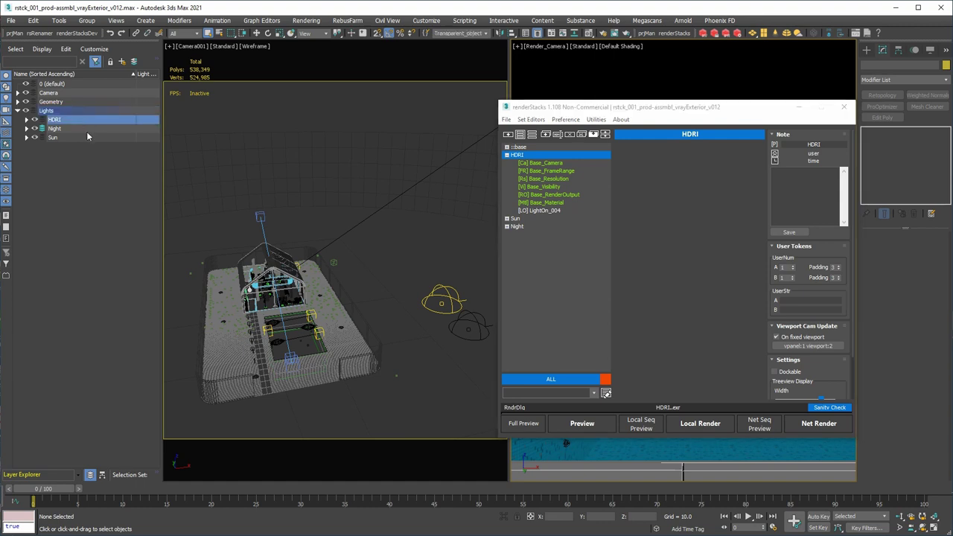
left_click(85, 130)
left_click(84, 139)
left_click_drag(684, 108, 668, 102)
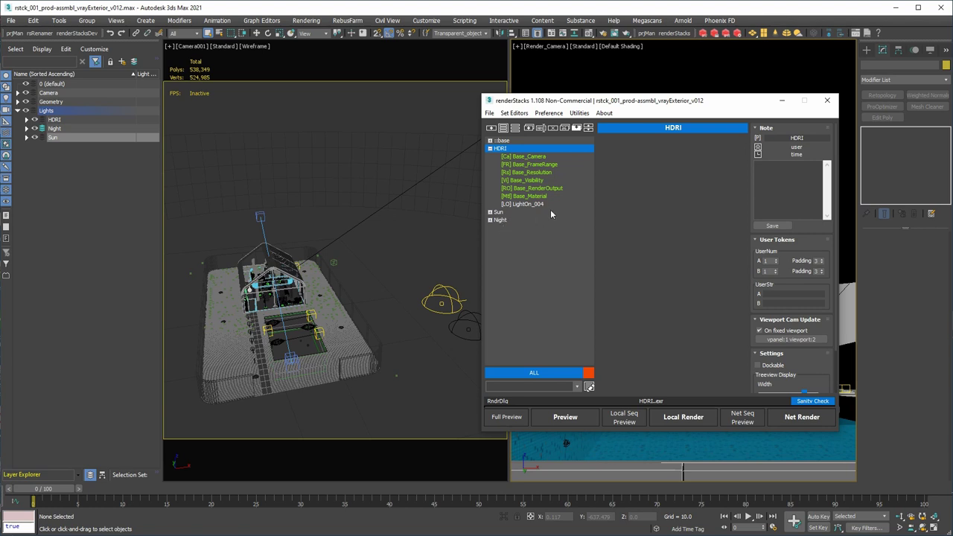
- In the HDRI pass's LightOn_004 module, set the type to #LightLayer and add the HDRI, Night and Sun layers
left_click(531, 203)
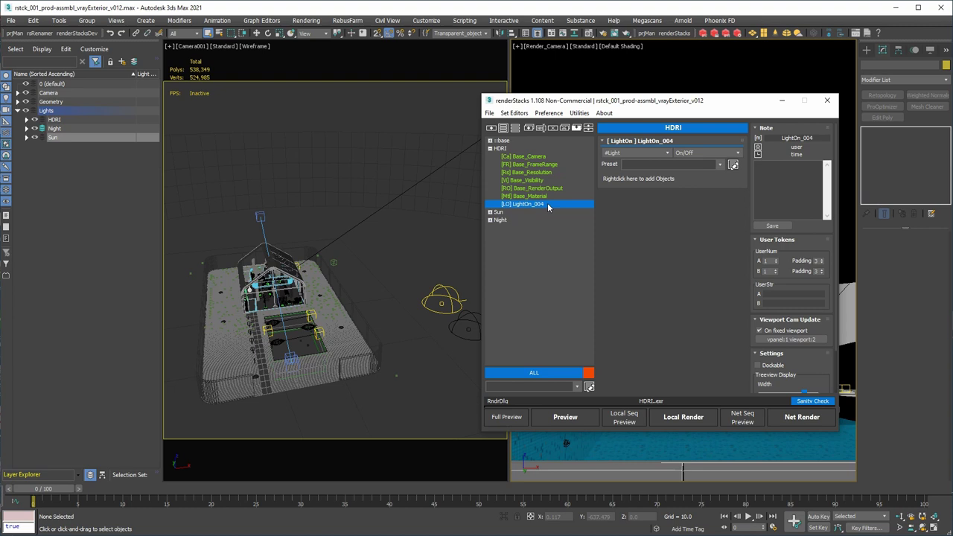
left_click(631, 154)
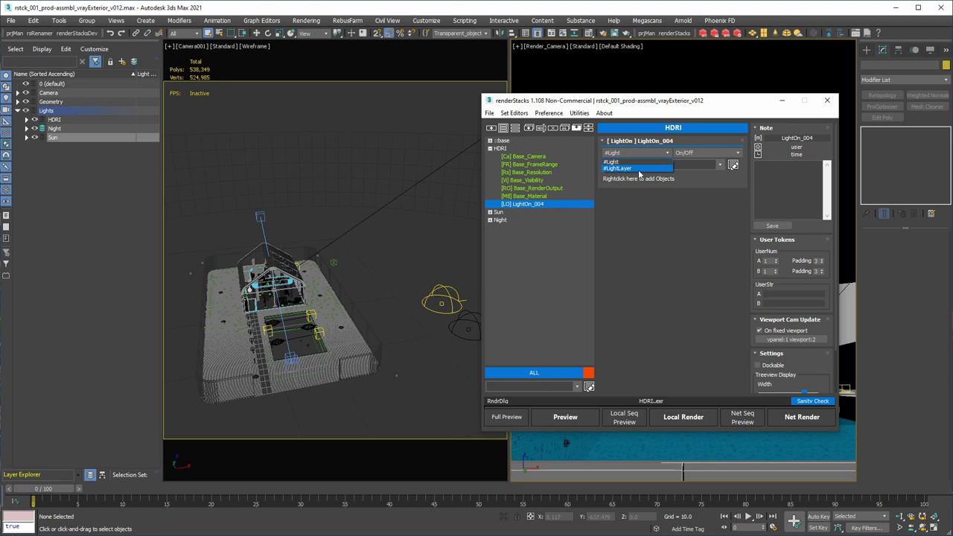
left_click(637, 168)
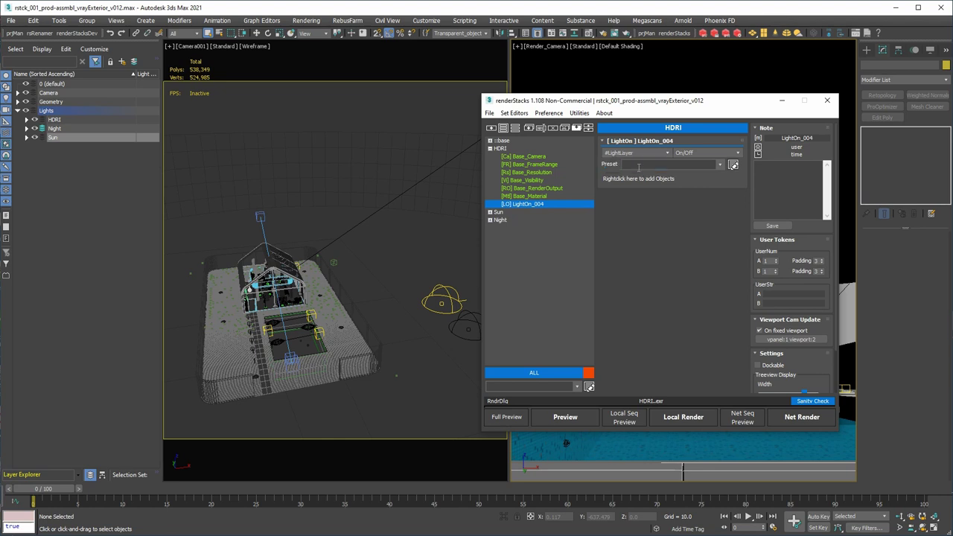
right_click(638, 181)
left_click(659, 187)
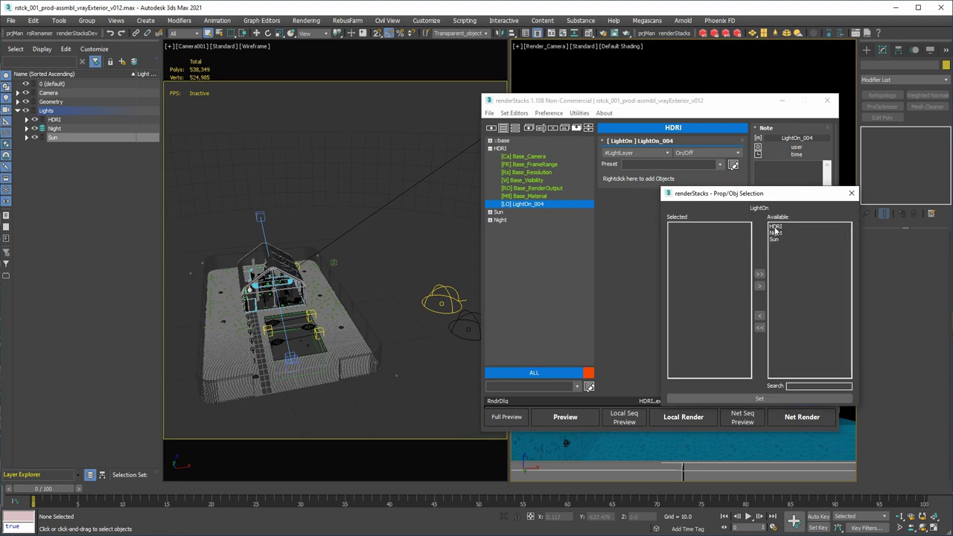
left_click(760, 327)
left_click(758, 398)
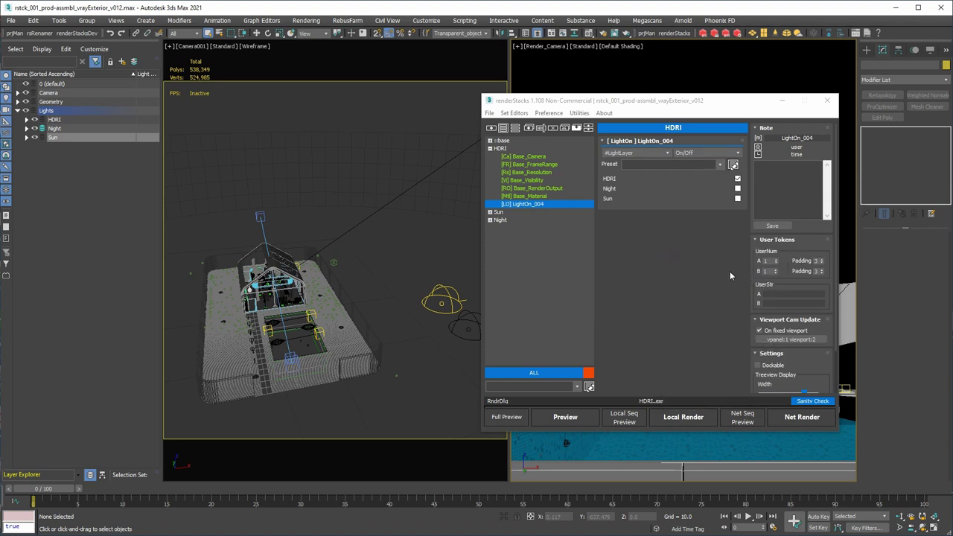
- Expand the passes and, in the Sun pass's LightOn_002 module, turn the HDRI layer off and the Sun layer on
left_click(644, 208)
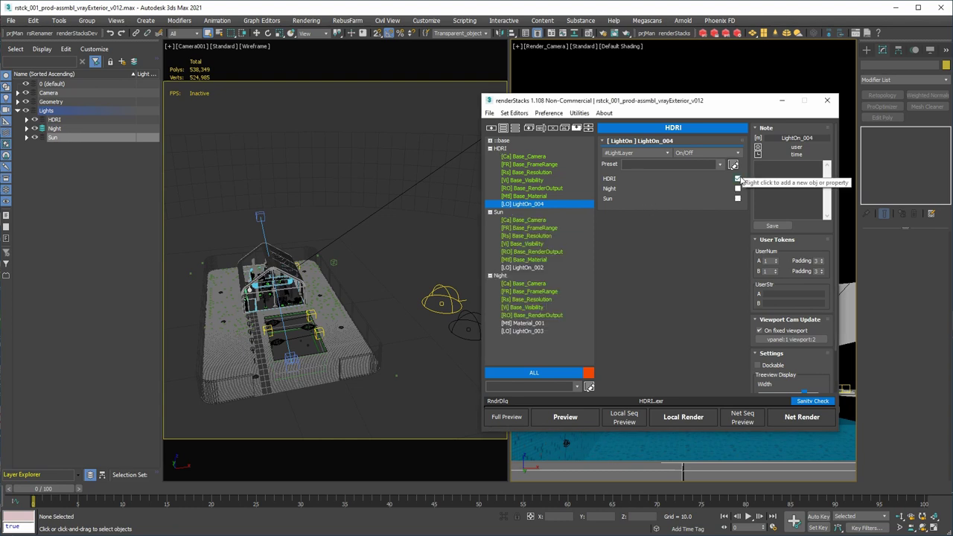
left_click(537, 267)
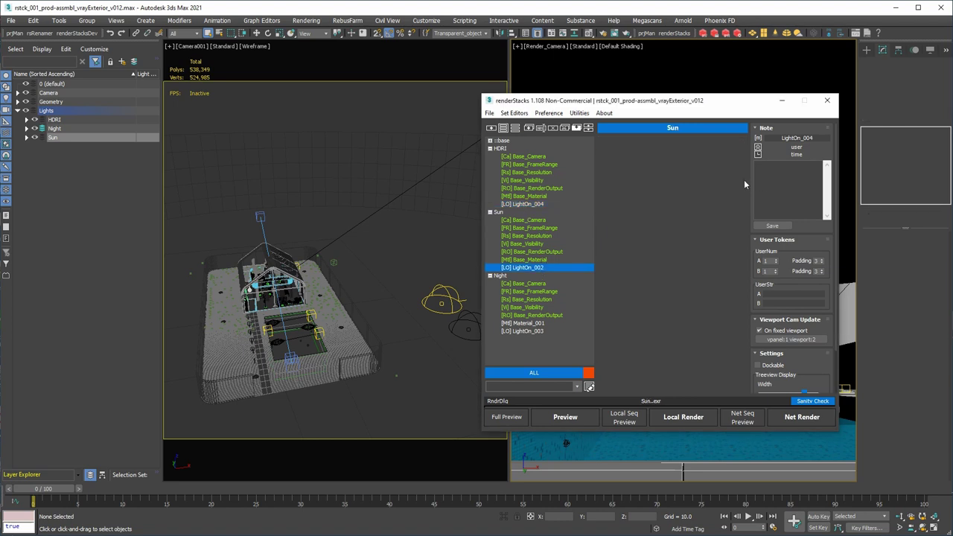
left_click(737, 179)
left_click(737, 198)
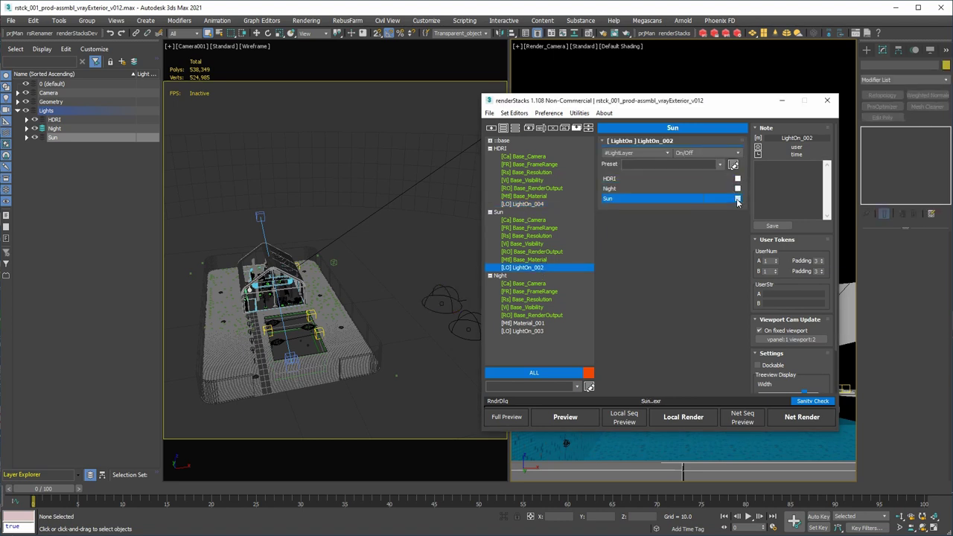
- In the Night pass's LightOn_003 module, turn the Night and Sun layers on and the HDRI layer off
left_click(525, 332)
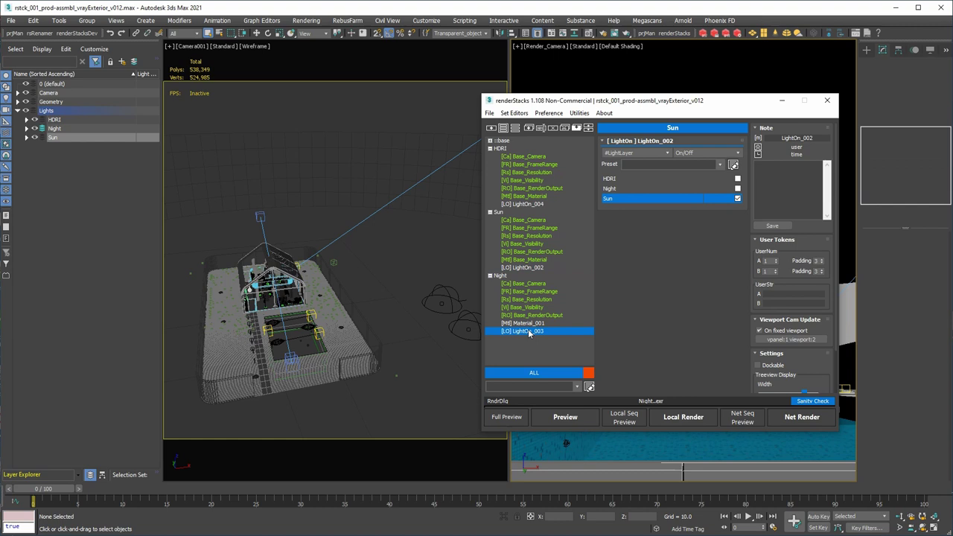
left_click(737, 189)
left_click(737, 179)
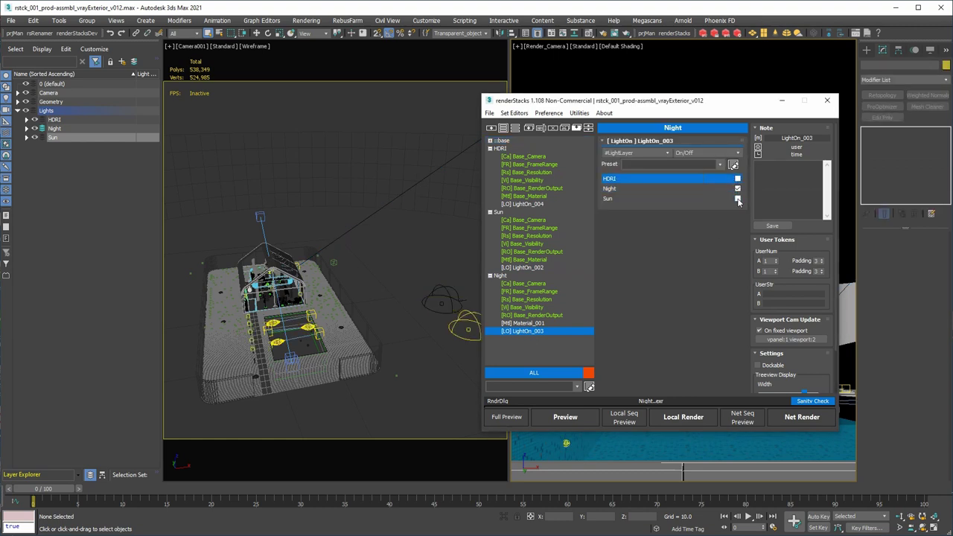
left_click(738, 198)
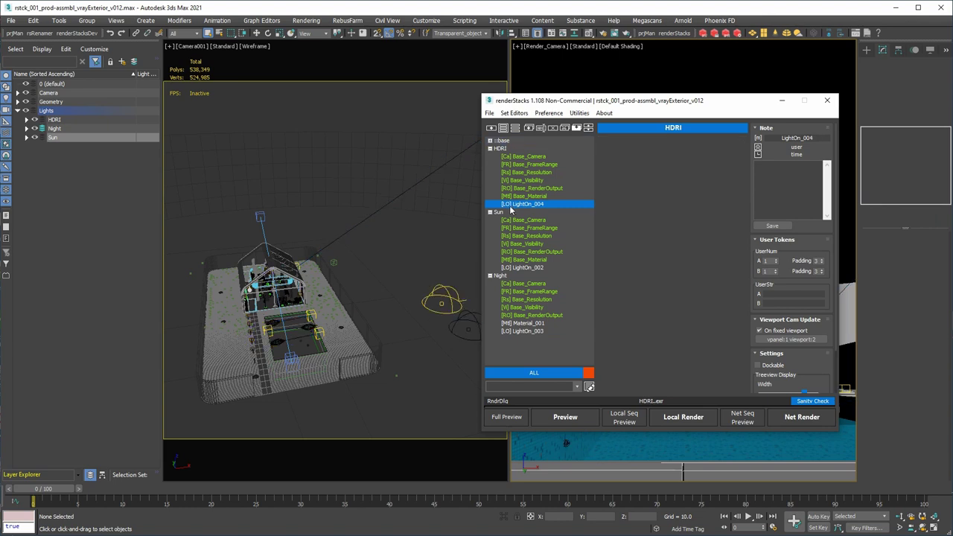
- Collapse the passes and activate HDRI, Sun and Night in turn to check the scene lighting for each
left_click(510, 149)
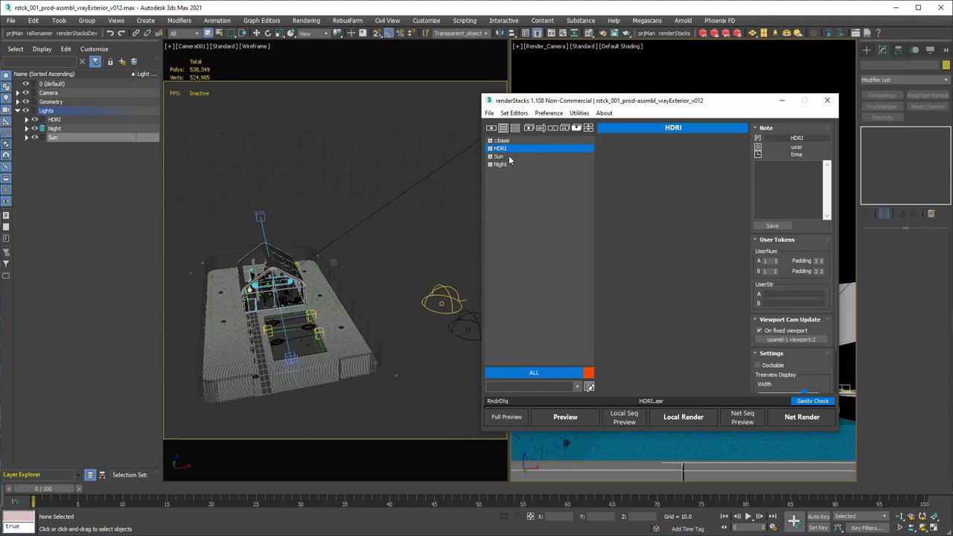
left_click(509, 157)
left_click(506, 164)
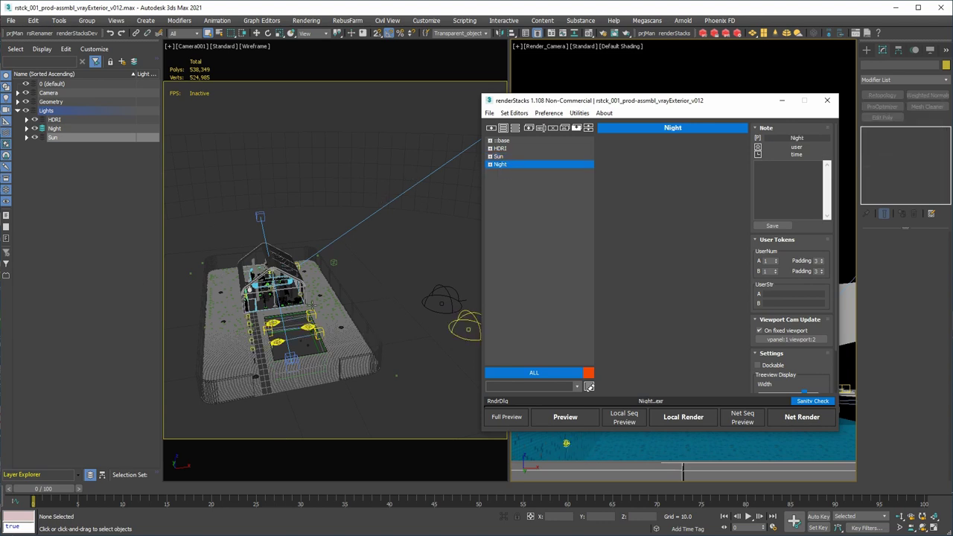
- Expand the Night, HDRI and Sun light layers and cycle through the three passes to compare each light's on/off state
left_click(26, 129)
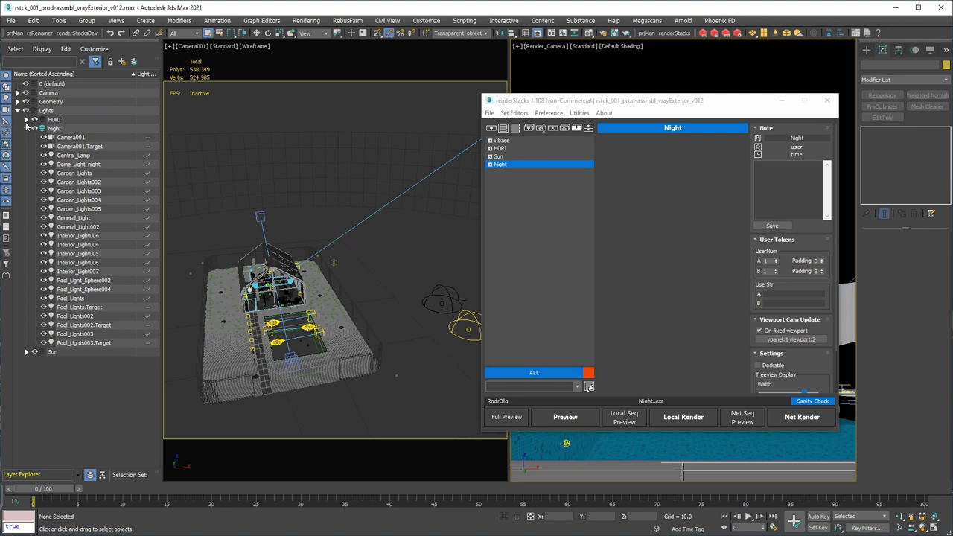
left_click(27, 120)
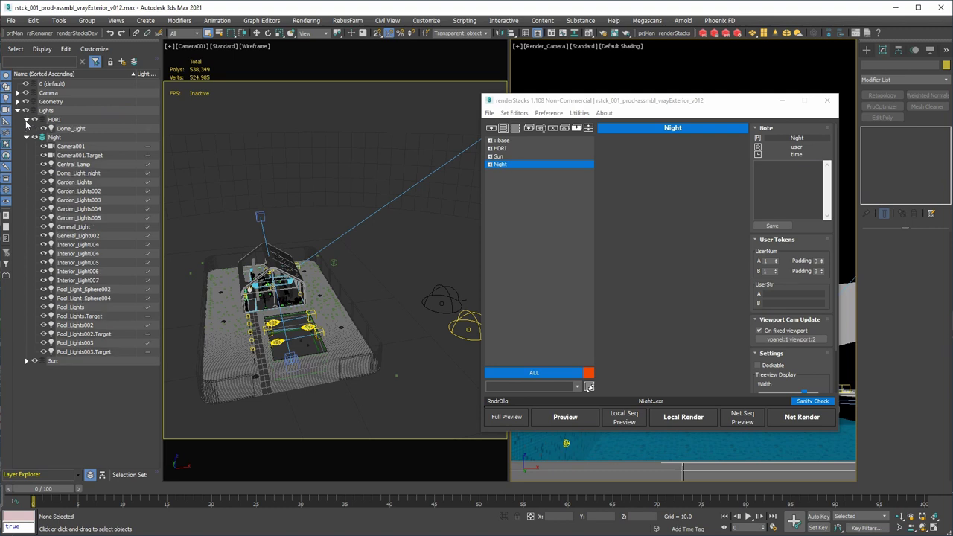
left_click(27, 361)
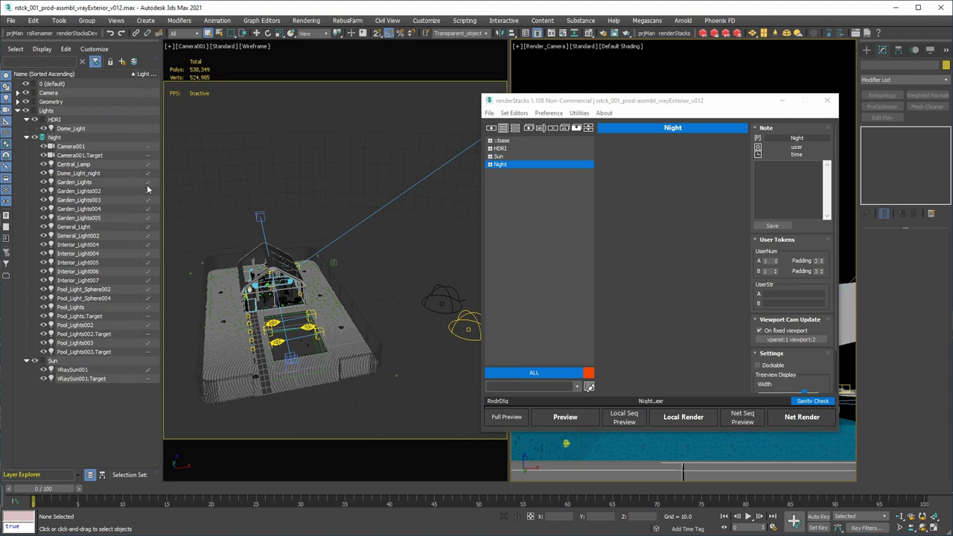
left_click(513, 149)
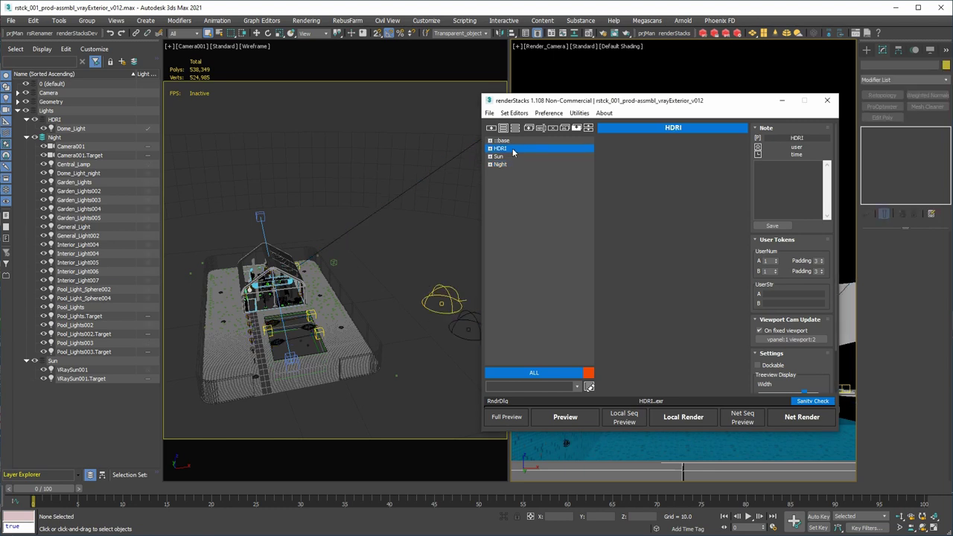
left_click(514, 158)
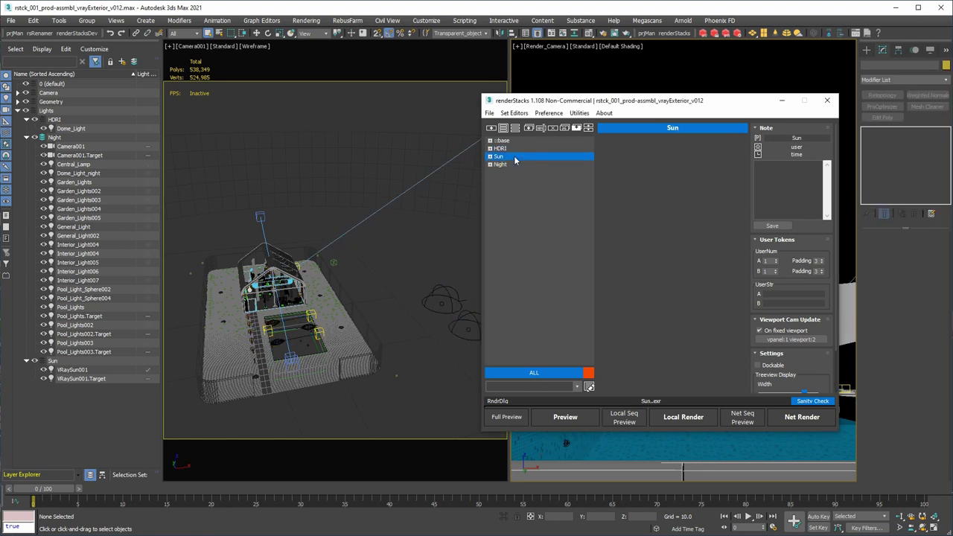
left_click(516, 165)
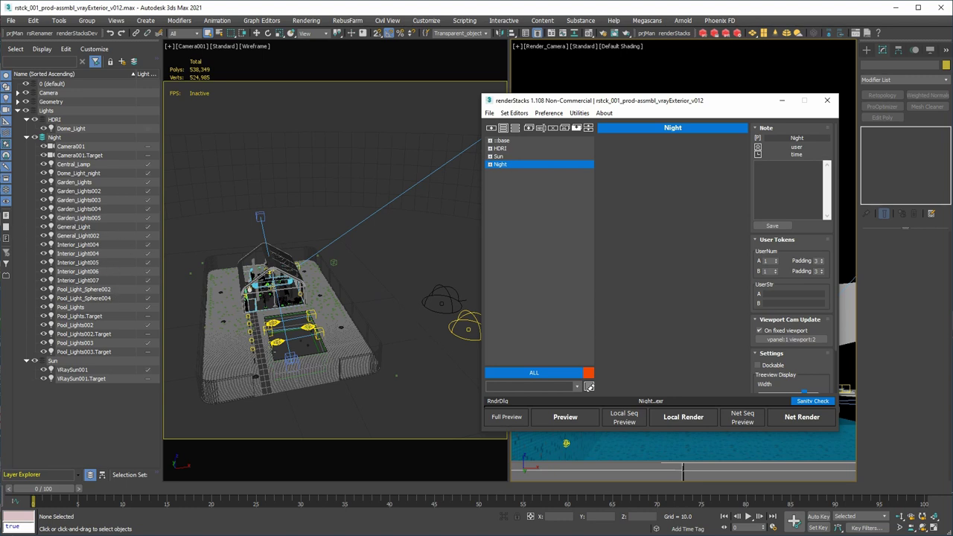
- Expand all render passes again and open the LightObj layer under Geometry to find the lamp object
left_click(490, 275)
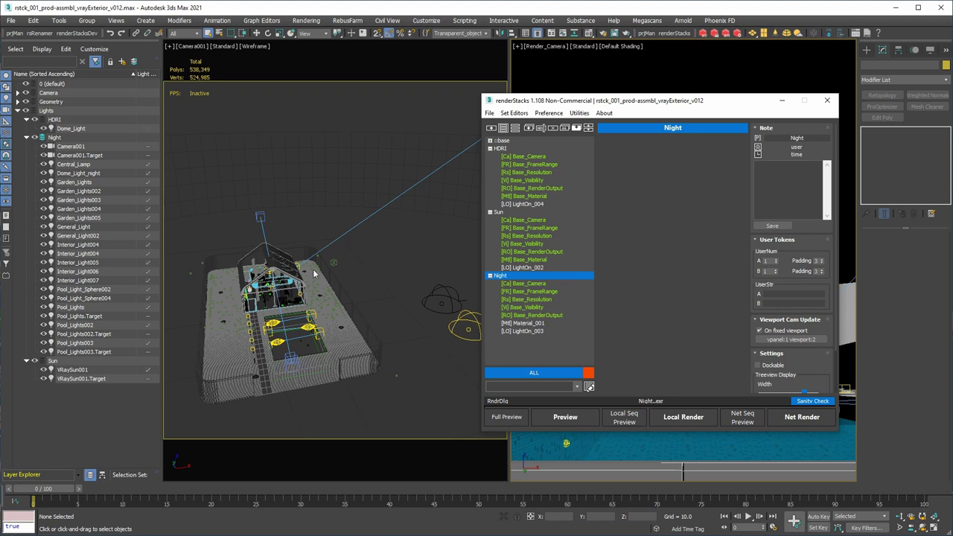
left_click(17, 102)
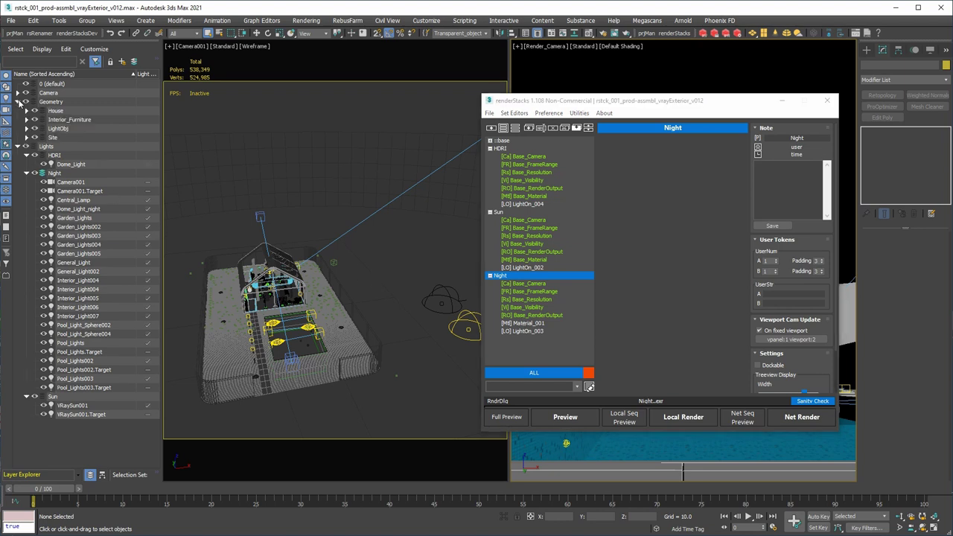
left_click(67, 129)
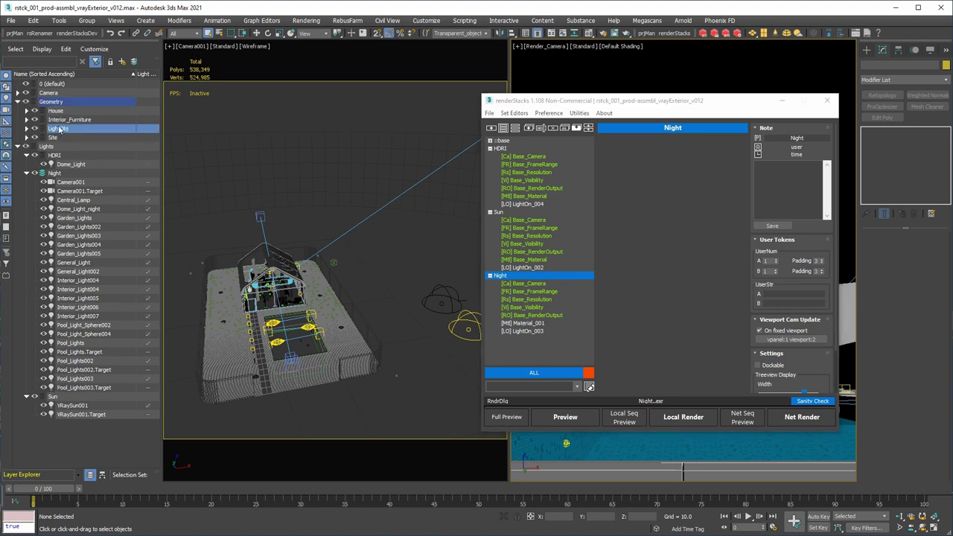
left_click(27, 129)
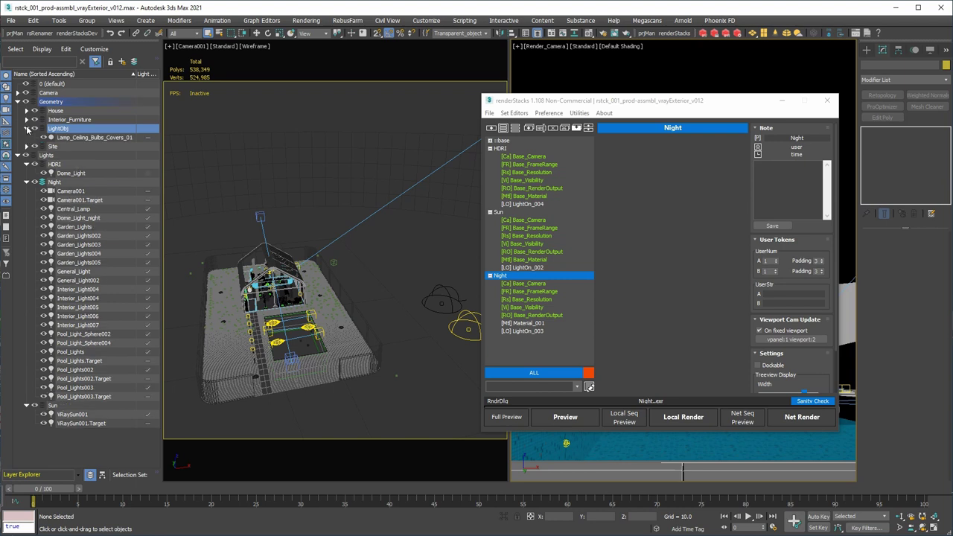
- Switch the Camera001 viewport to Perspective, select Lamp_Ceiling_Bulbs_Covers_01 and frame it in the view
left_click(264, 157)
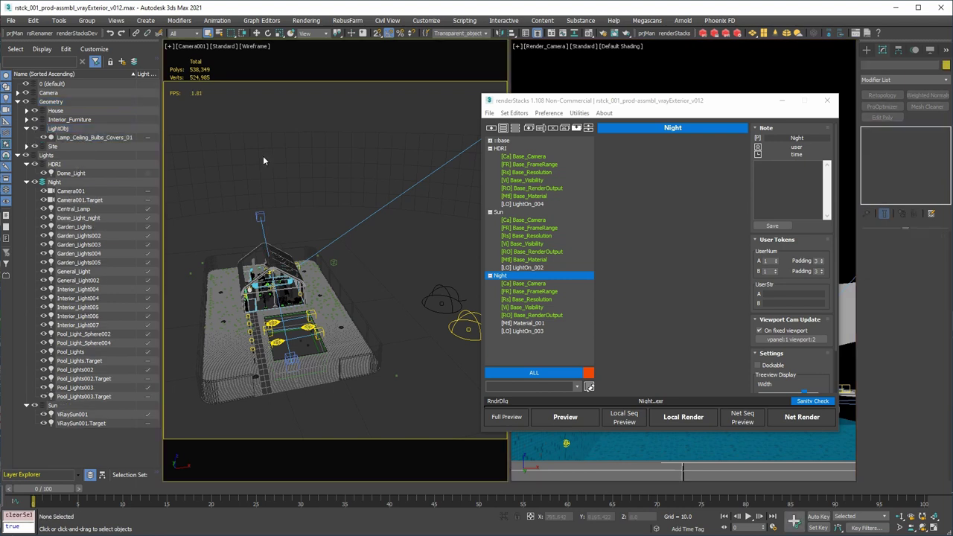
key("p")
key("z")
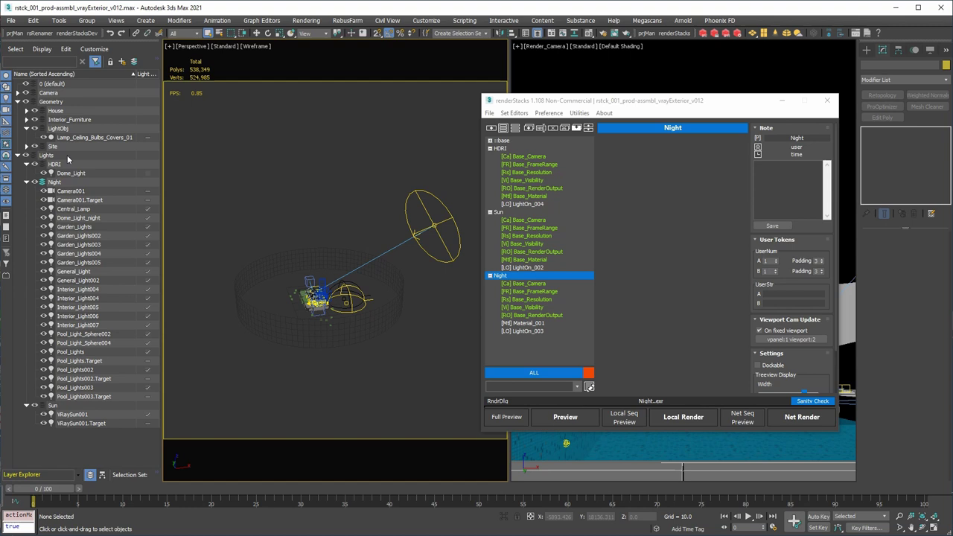
left_click(75, 138)
key("z")
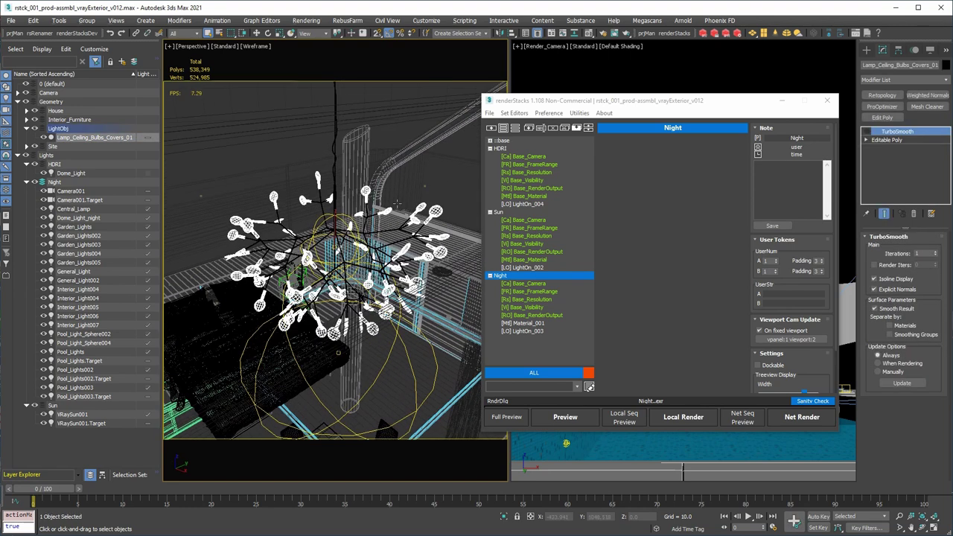
- Open the HDRI pass's Base_Material and make Aluminium_Mtl the active material in the Material Editor, leaving the editor minimized
left_click(525, 196)
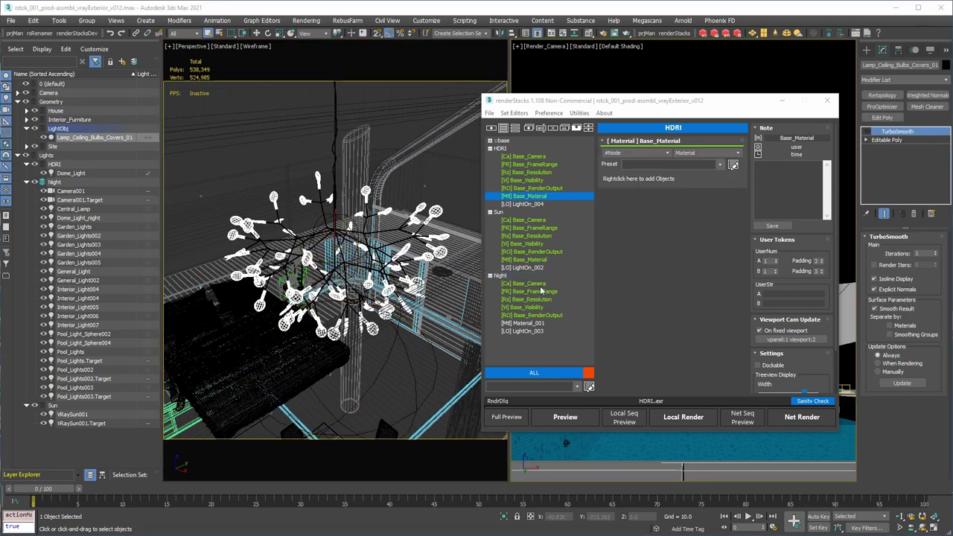
left_click(588, 33)
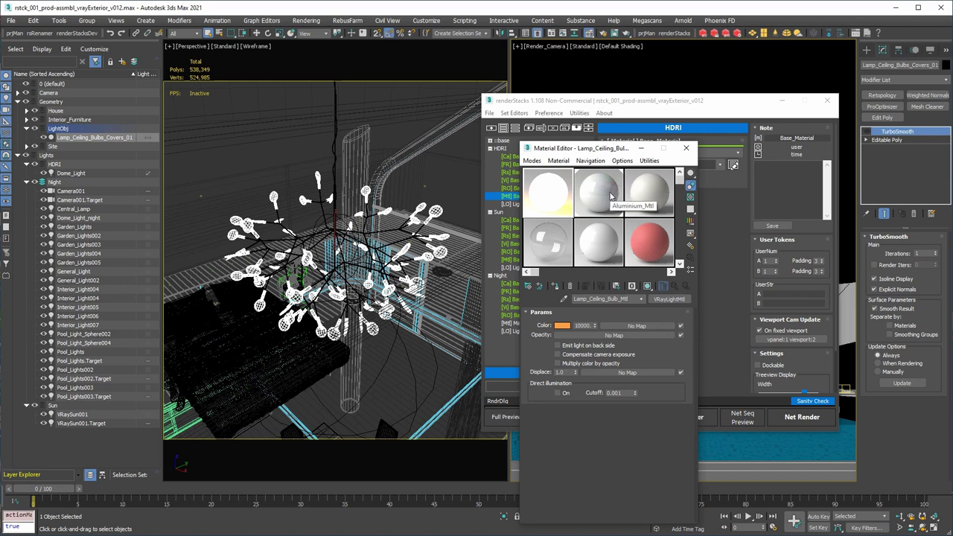
left_click(599, 197)
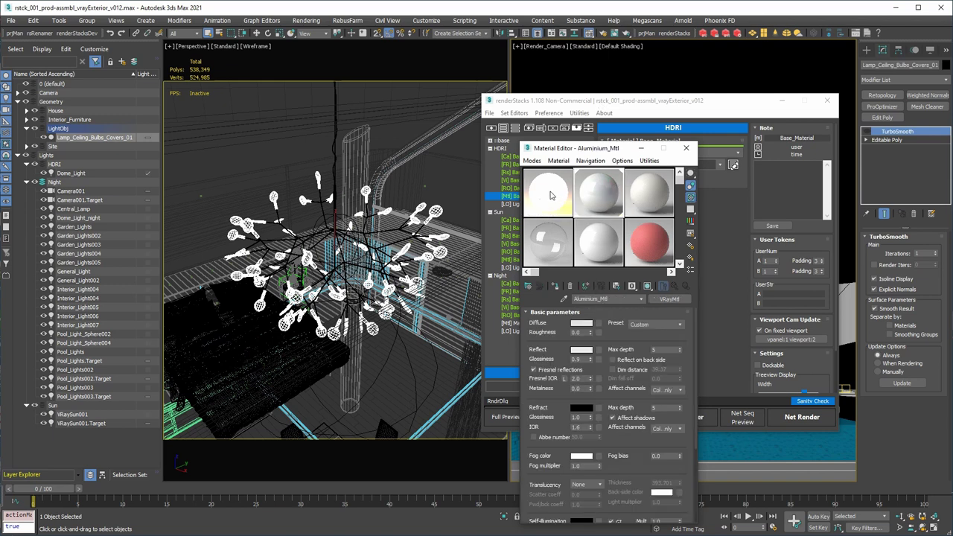
left_click_drag(612, 149, 545, 79)
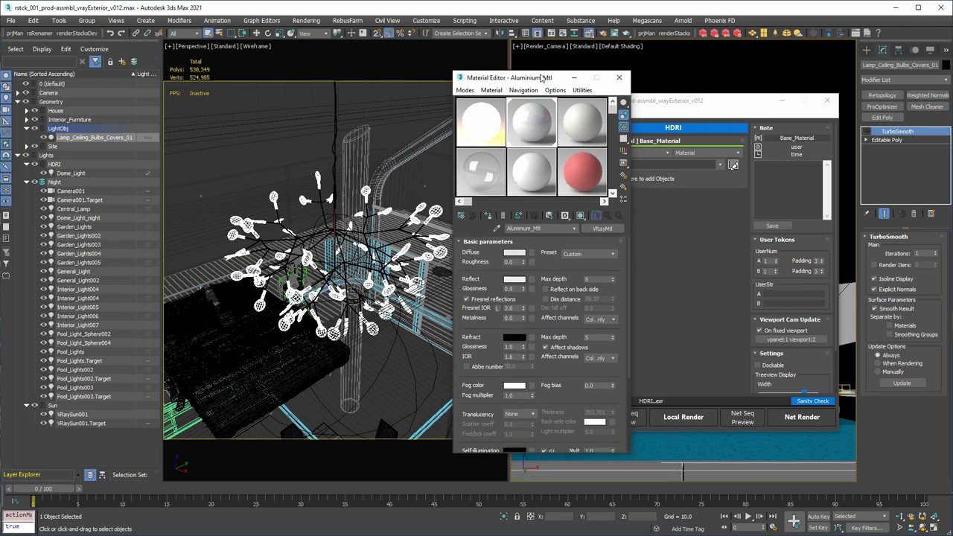
left_click(574, 78)
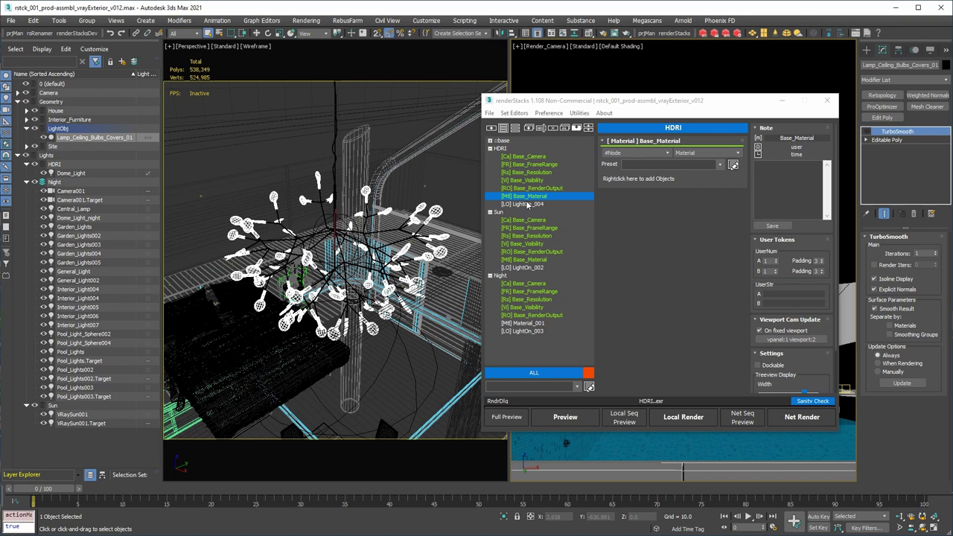
- Set Base_Material to work by layer and add the LightObj layer to it with Aluminium_Mtl
left_click(633, 154)
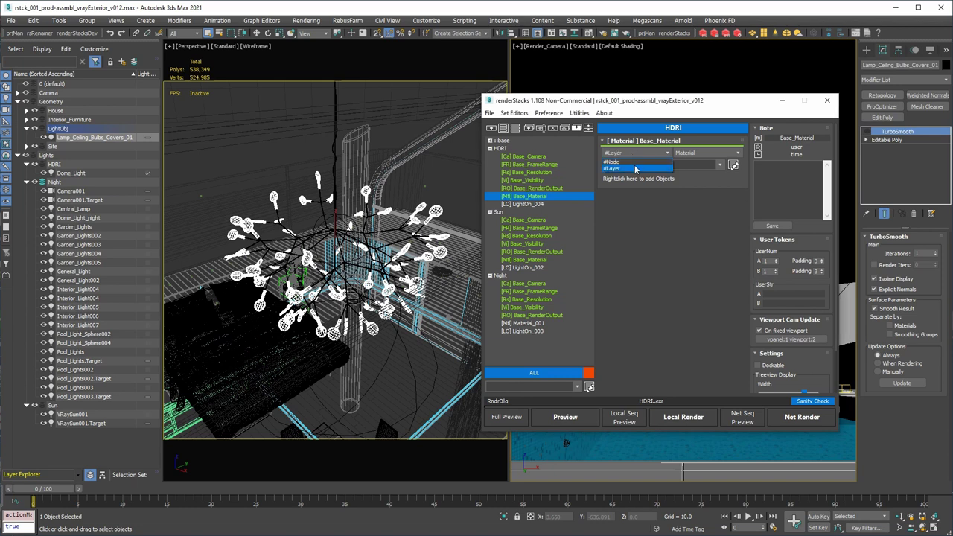
left_click(635, 169)
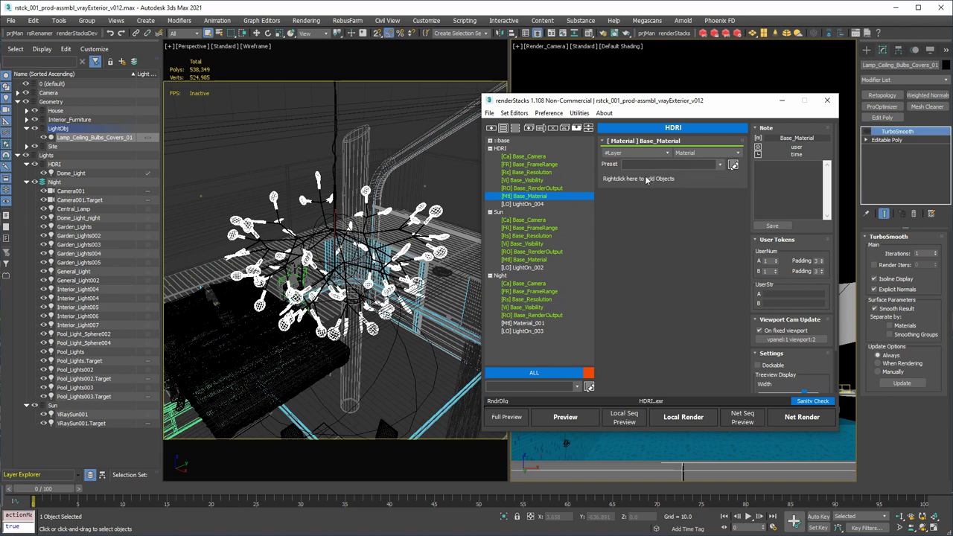
right_click(649, 180)
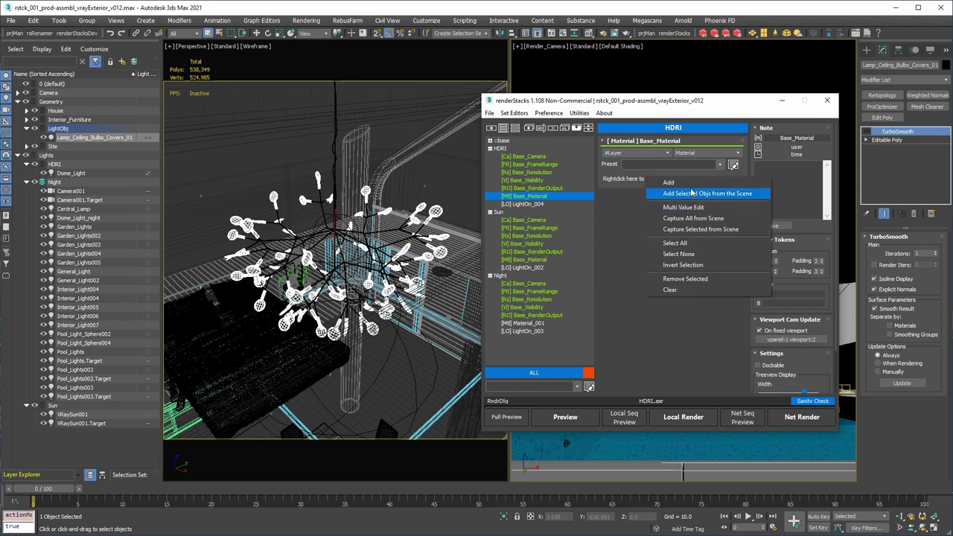
left_click(670, 182)
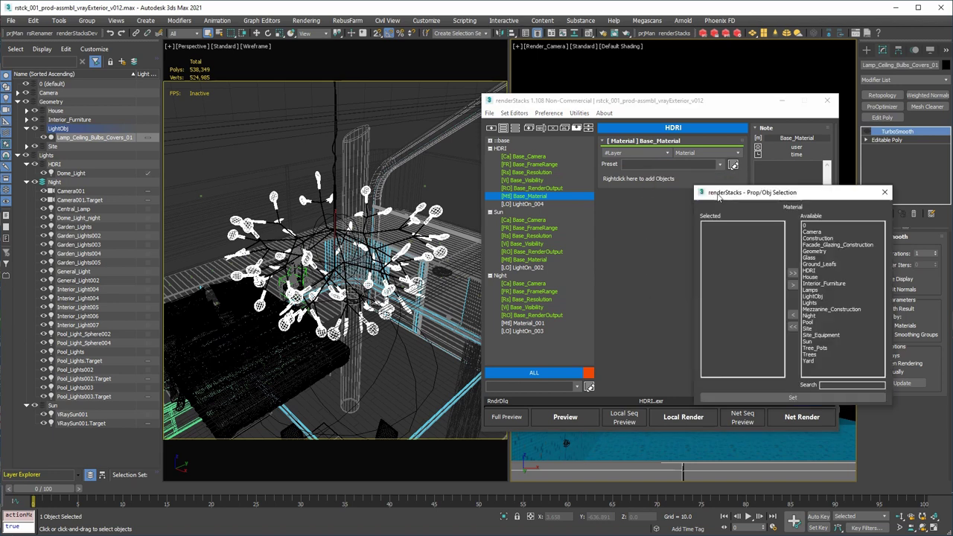
left_click(831, 296)
left_click(793, 316)
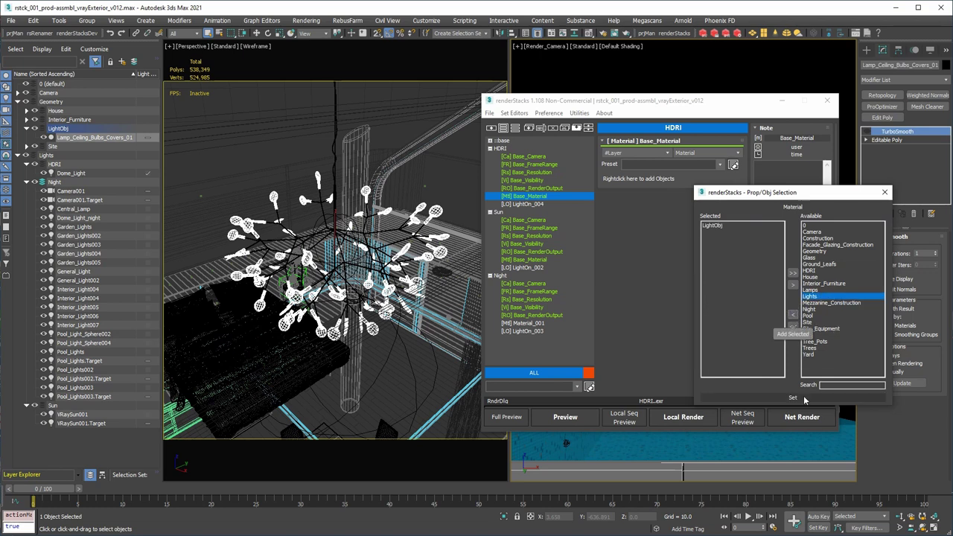
left_click(793, 398)
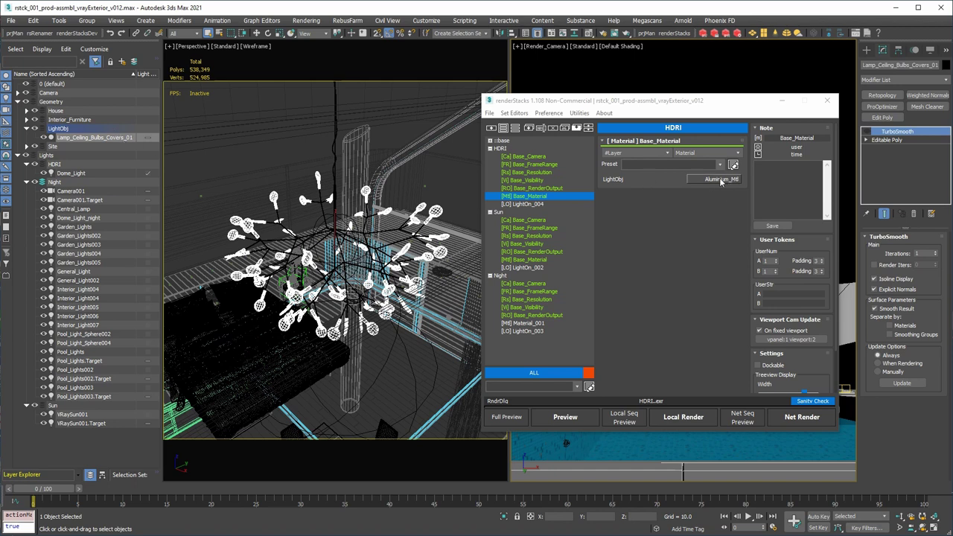
- Assign Lamp_Ceiling_Bulb_Mtl from the Material Editor to the LightObj layer in the Night pass's Material_001, closing the editor
left_click(527, 325)
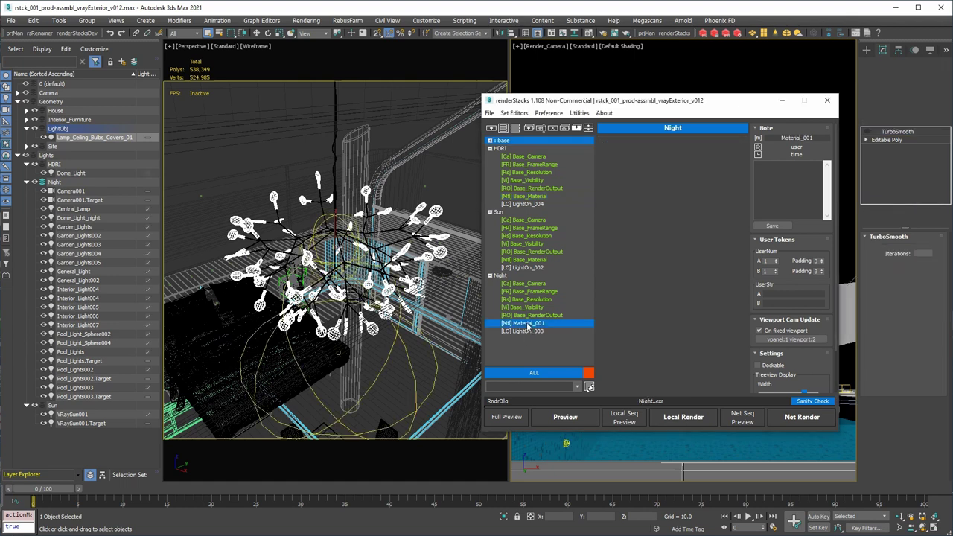
key("m")
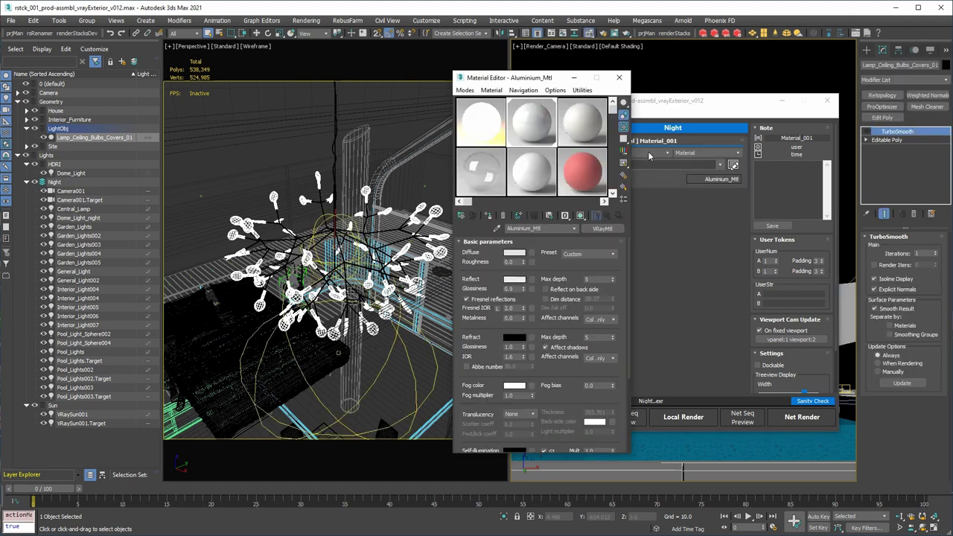
left_click_drag(537, 80, 501, 81)
left_click(446, 122)
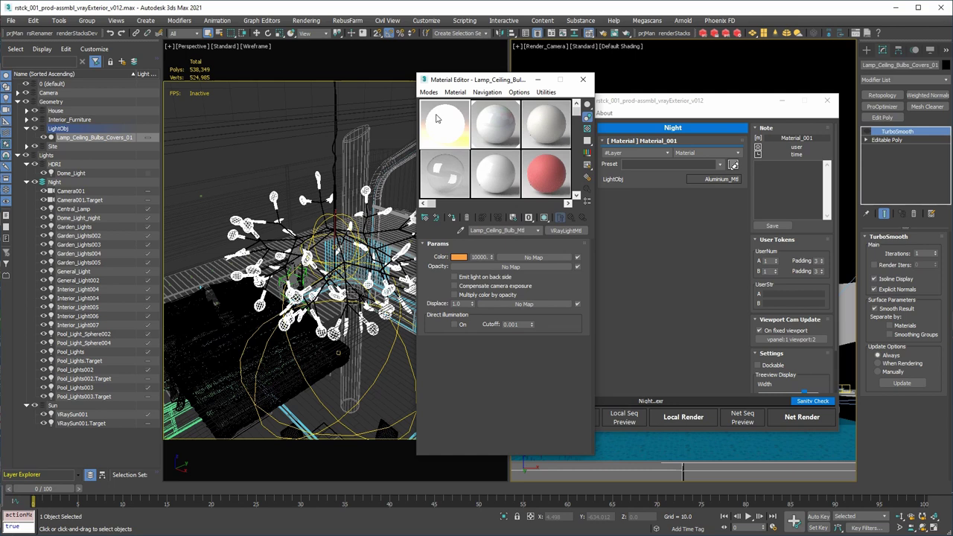
right_click(720, 182)
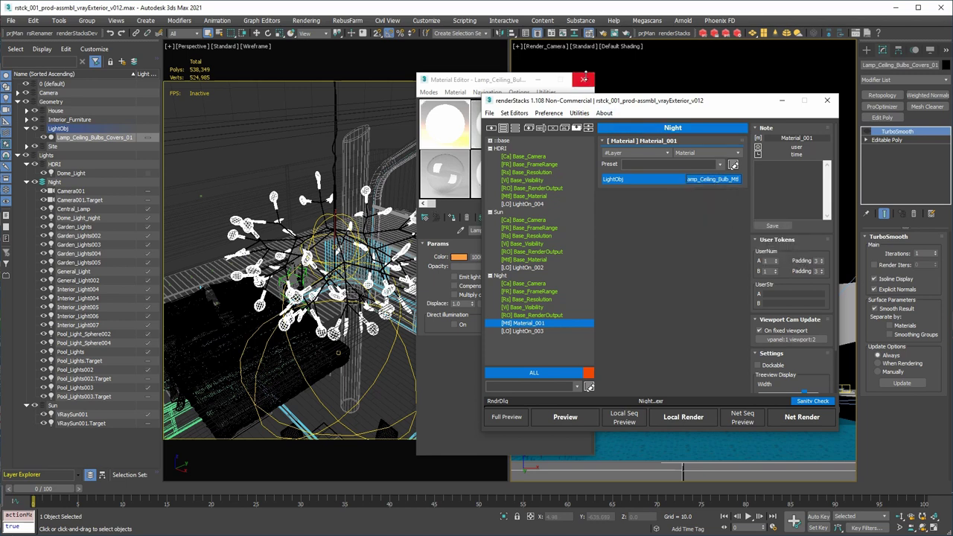
left_click(583, 79)
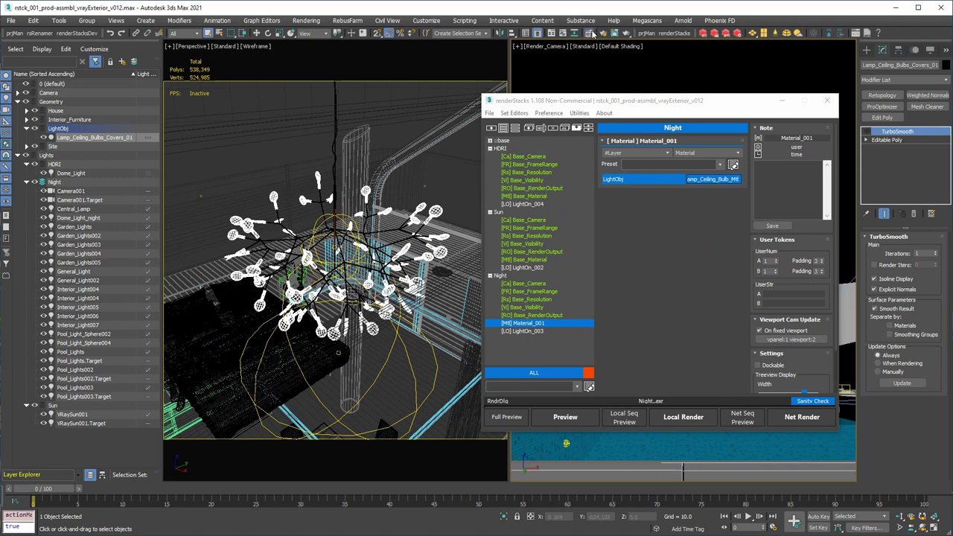
left_click(590, 33)
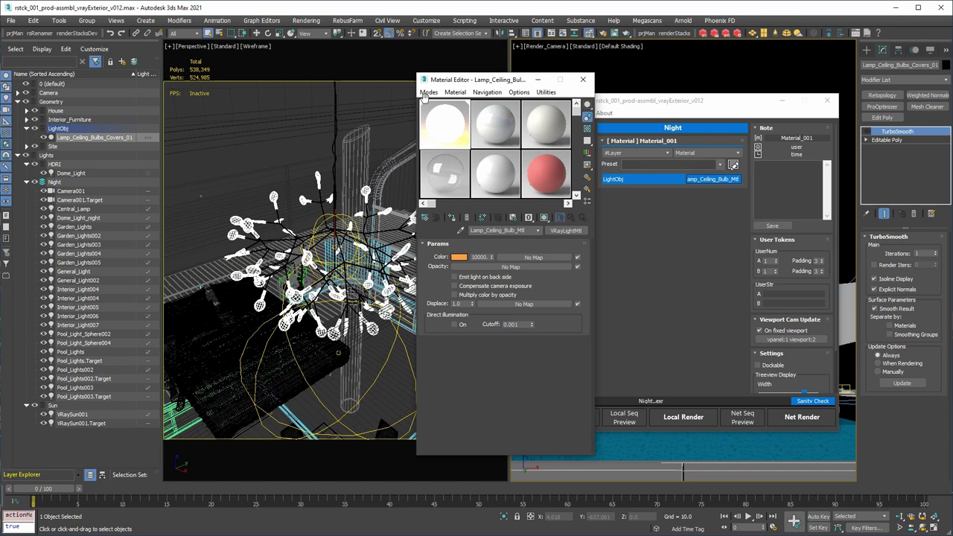
left_click(583, 79)
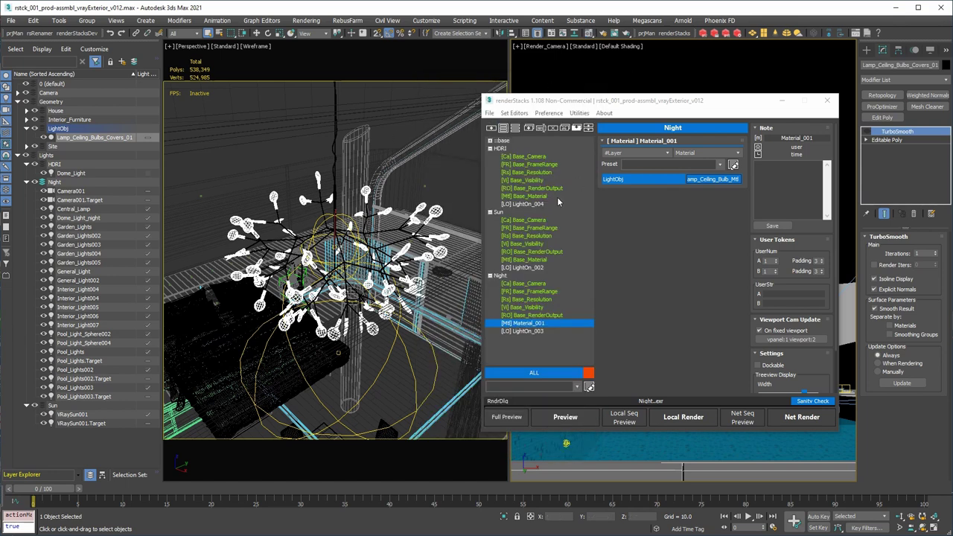
- Collapse the render passes, select HDRI, Sun and Night together and render a preview of them
left_click(499, 149)
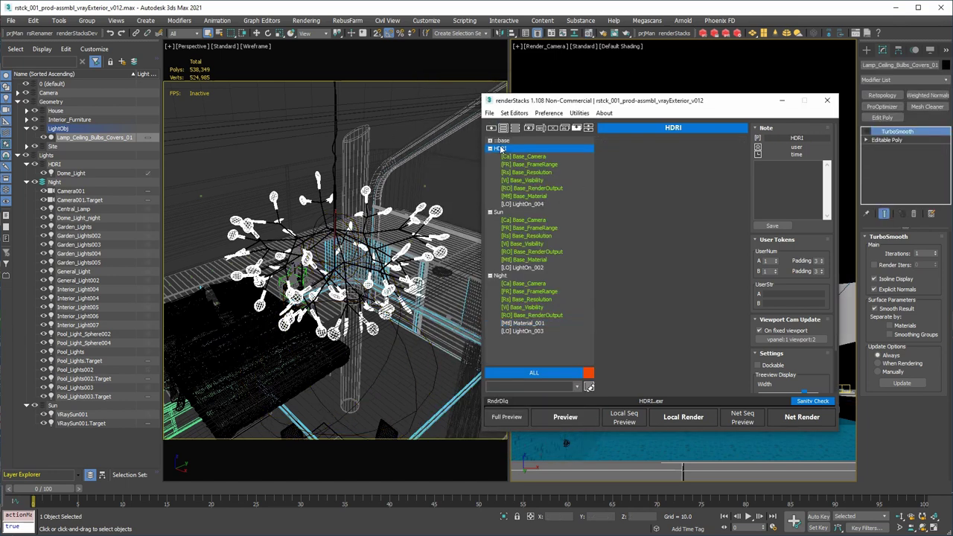
double_click(500, 149)
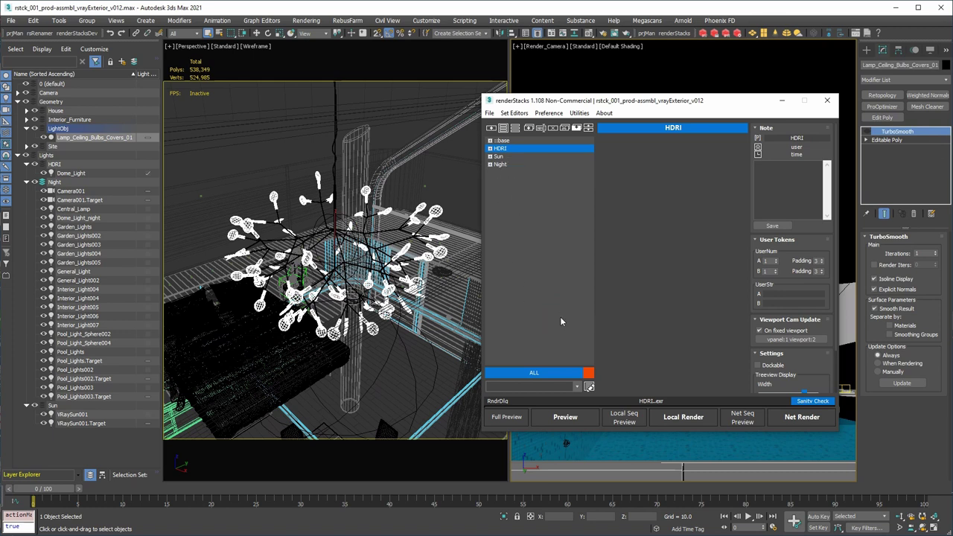
left_click(507, 164, "shift")
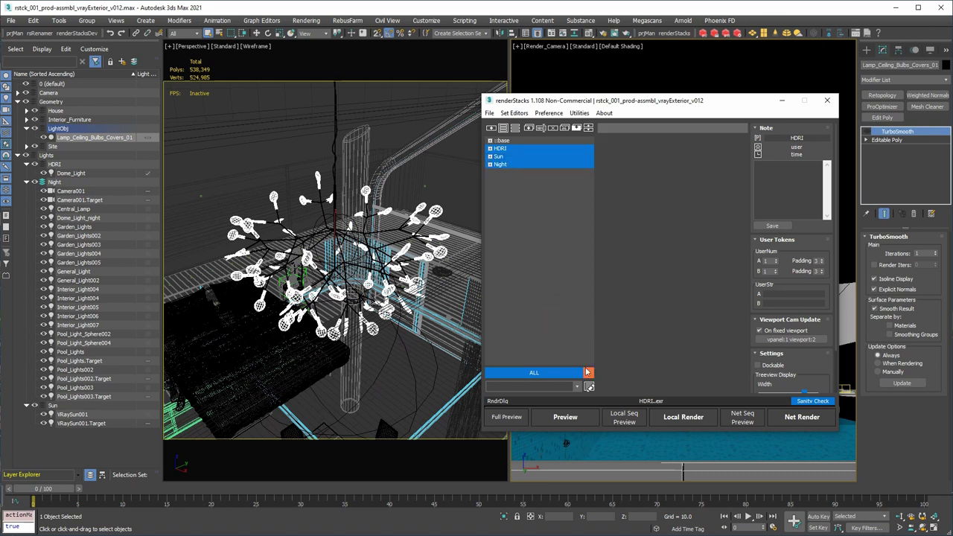
left_click(577, 419)
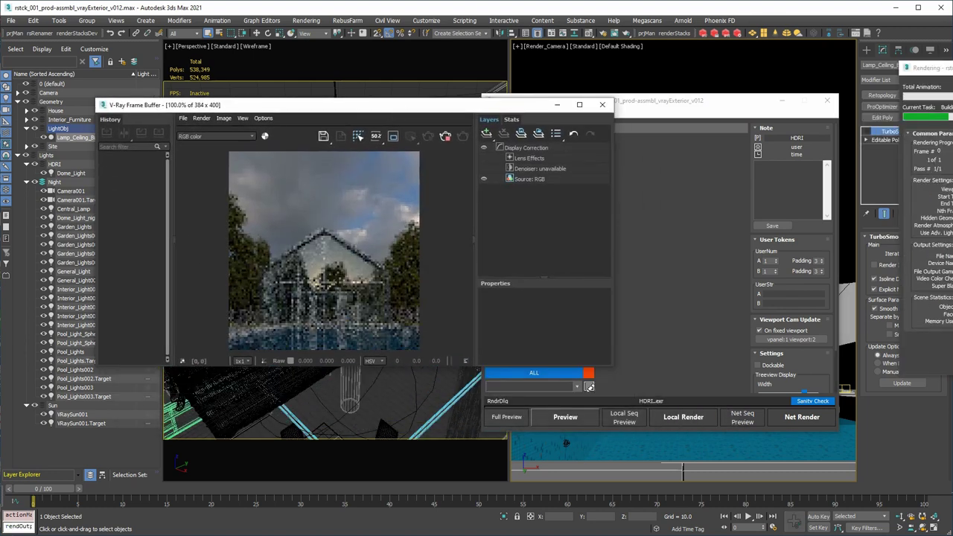
- Move the preview frame window over the frame buffer and cycle through its three frames to compare the passes' lighting
left_click_drag(718, 135, 716, 129)
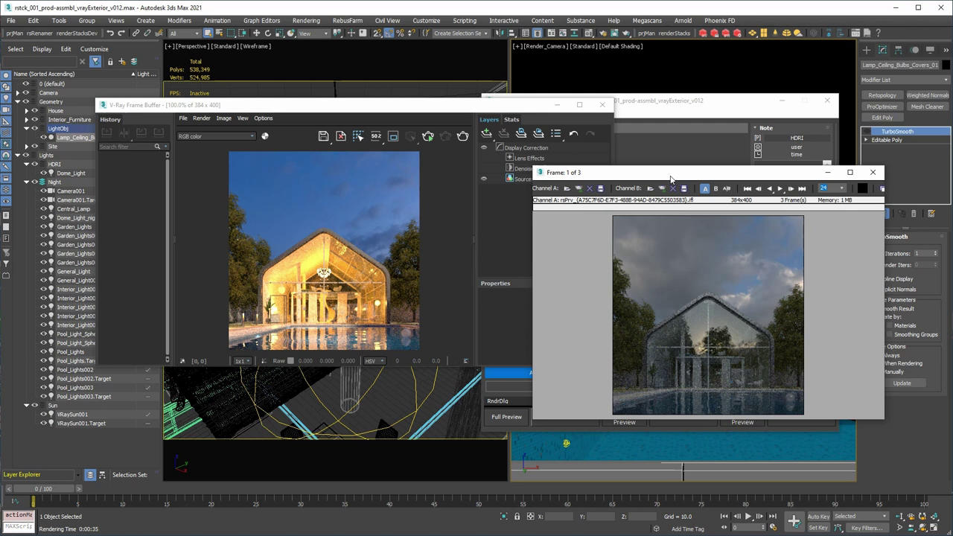
left_click_drag(670, 179, 383, 137)
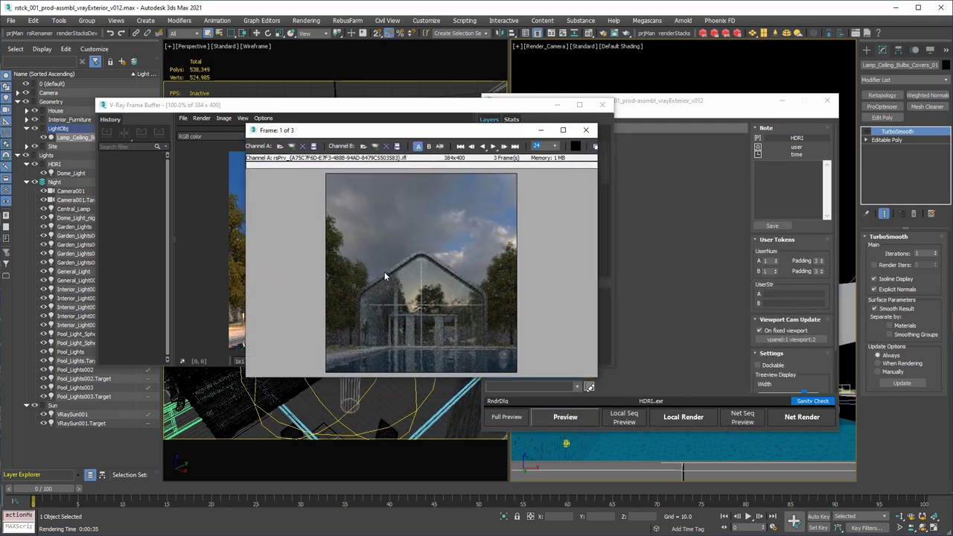
key("Right")
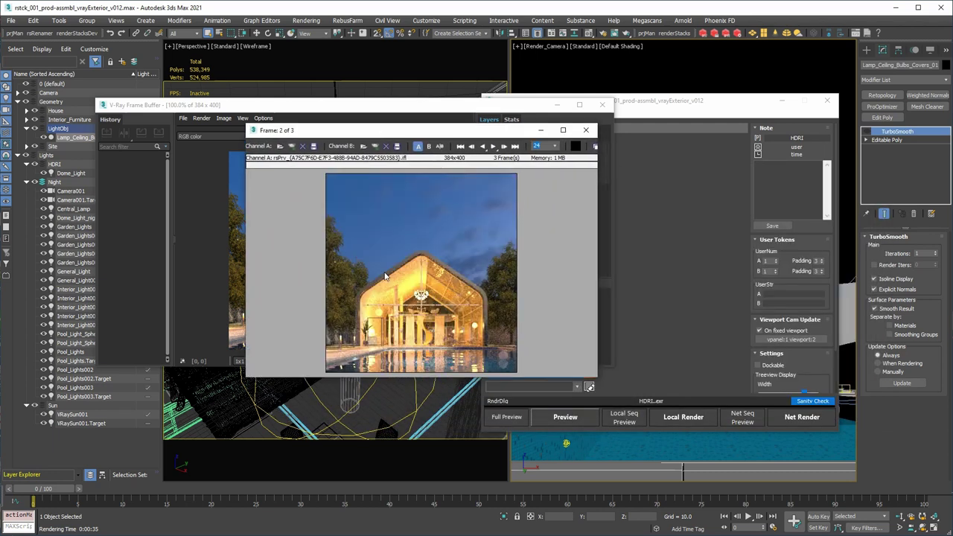
key("Right")
key("Right")
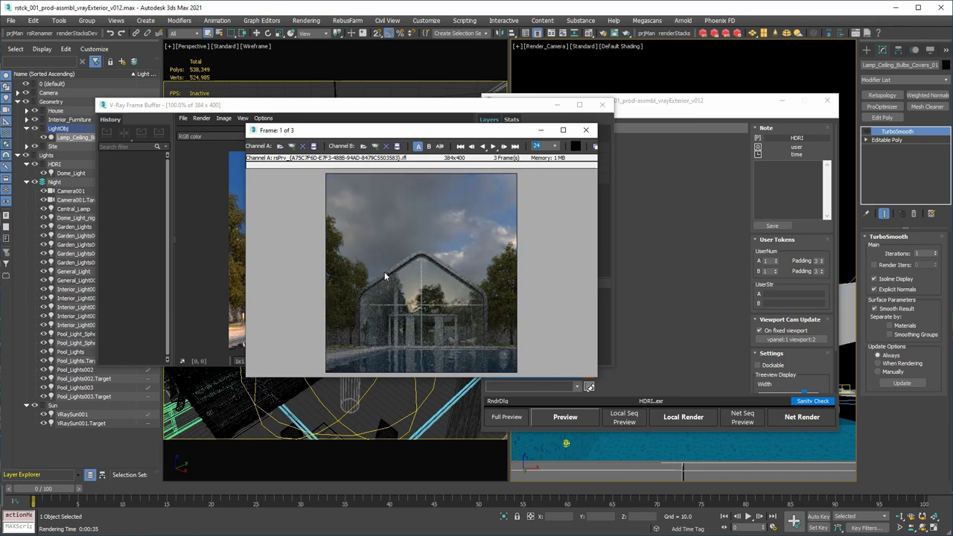
key("Right")
key("Right")
key("Right")
key("Right")
key("Right")
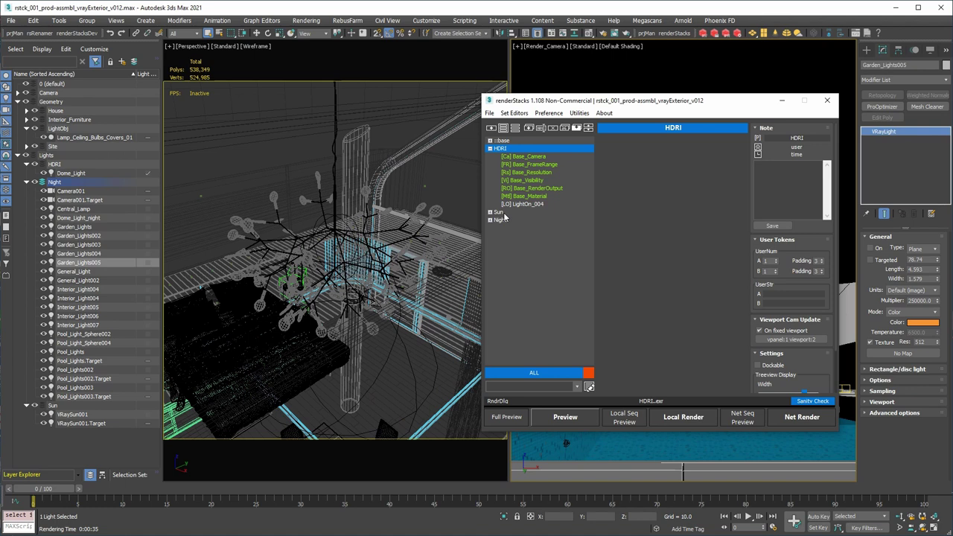
- Activate the Sun pass and expand all the passes to examine their properties, moving the renderStacks window aside
left_click(503, 212)
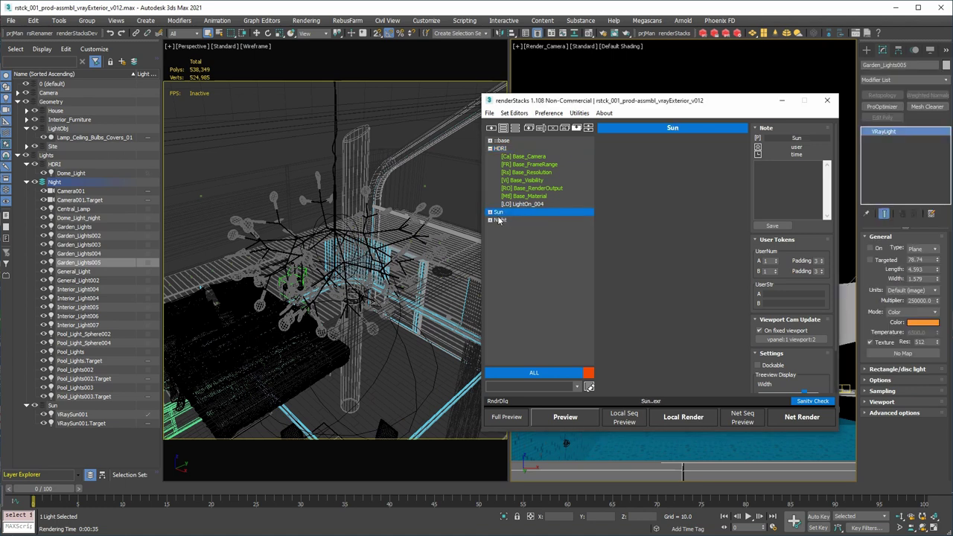
left_click(489, 213)
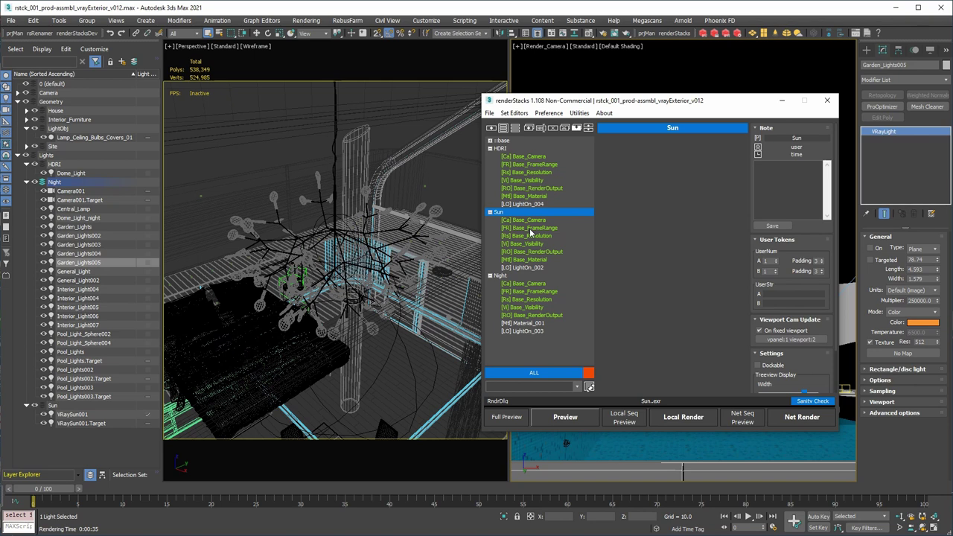
left_click_drag(671, 100, 592, 84)
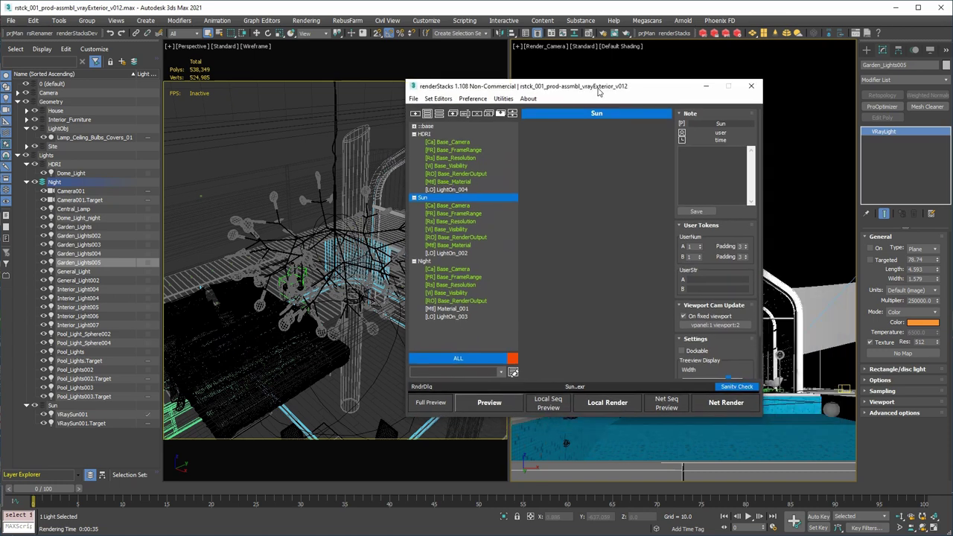
- Open the Renamer utility and set it to work on all layers of the scene
left_click(499, 99)
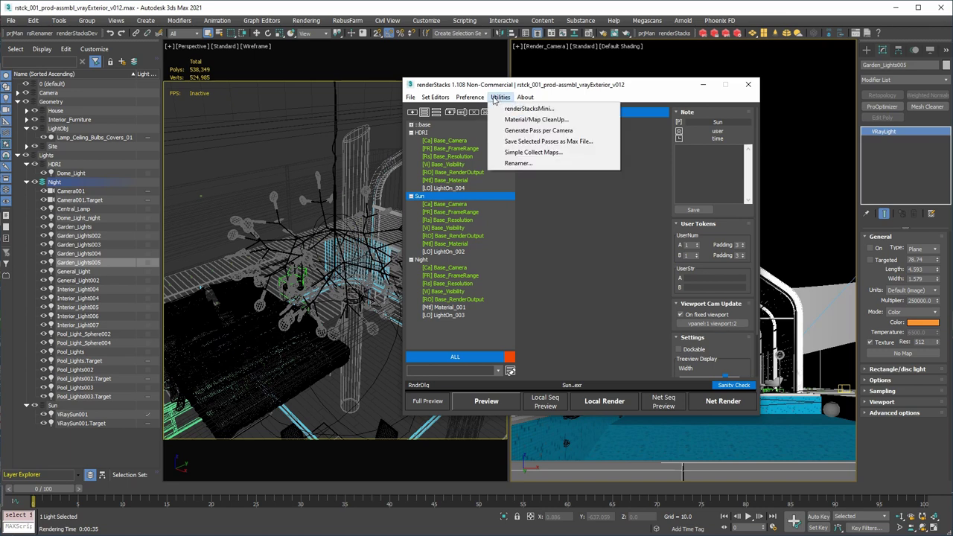
left_click(514, 163)
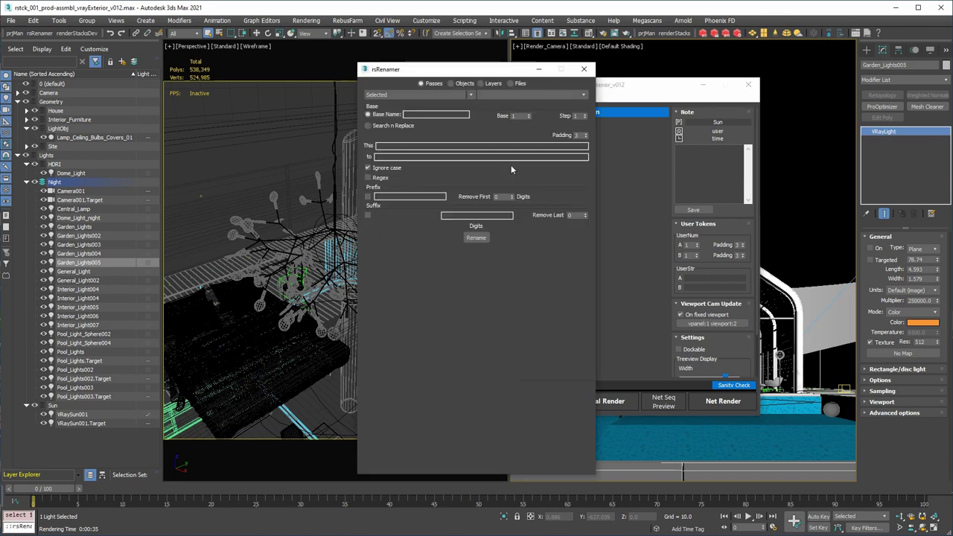
left_click(463, 84)
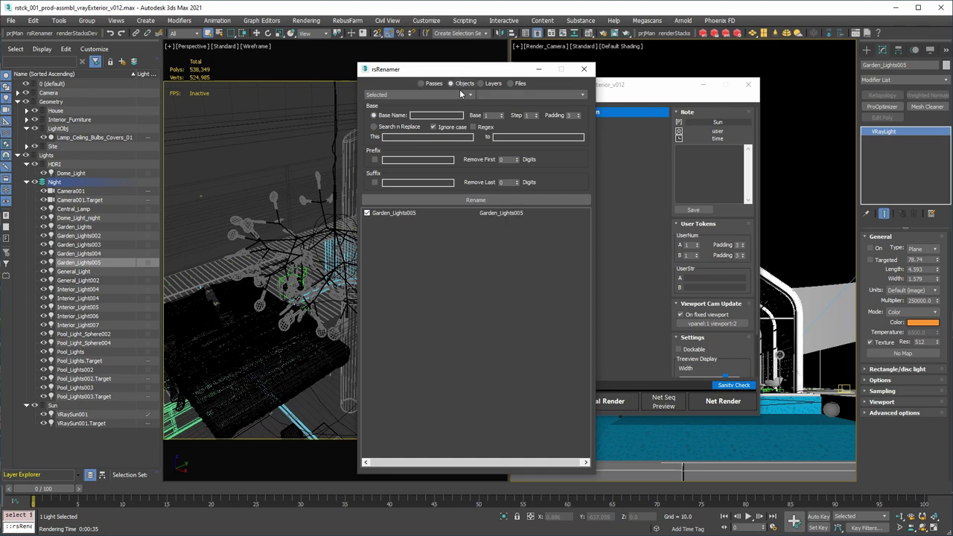
left_click(481, 83)
left_click(450, 94)
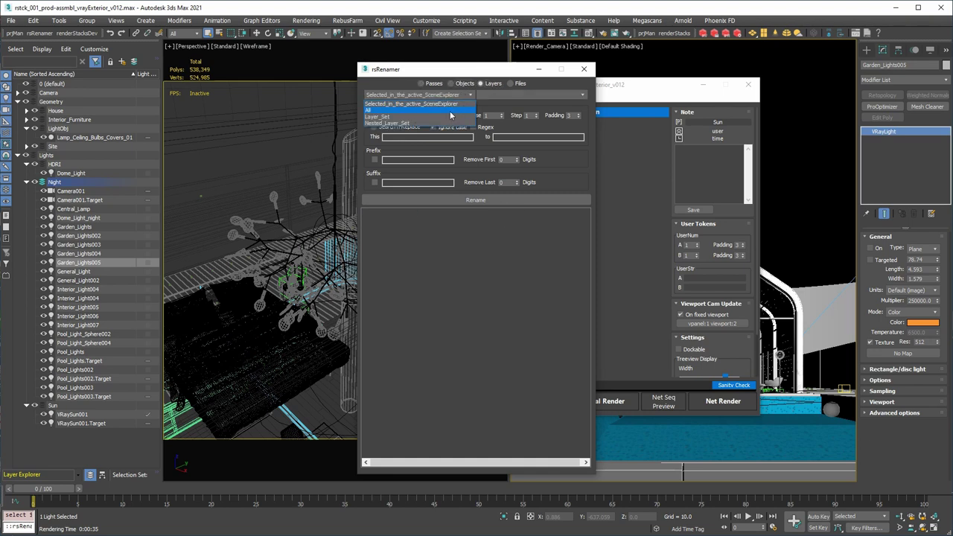
left_click(450, 115)
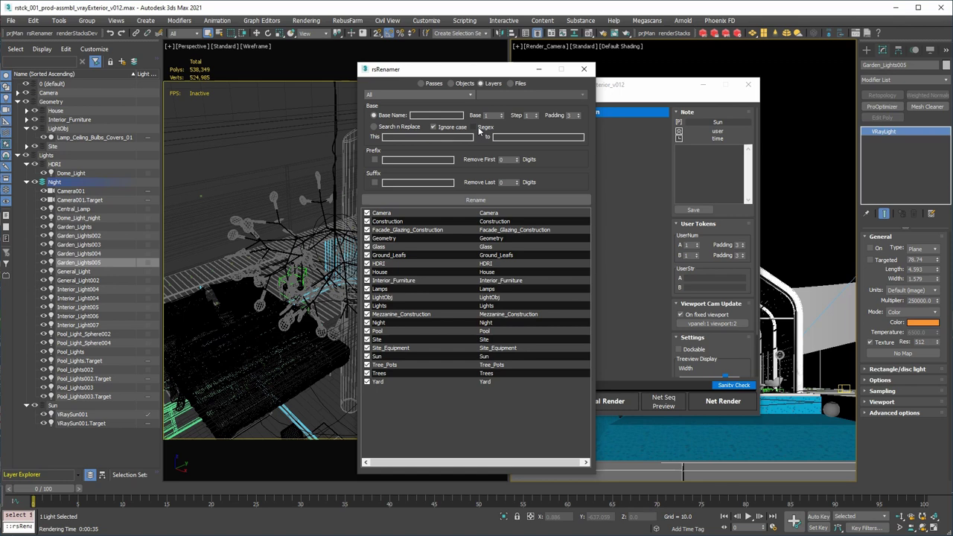
- Switch the Renamer to working on files to view its options, and close the utility
left_click(512, 83)
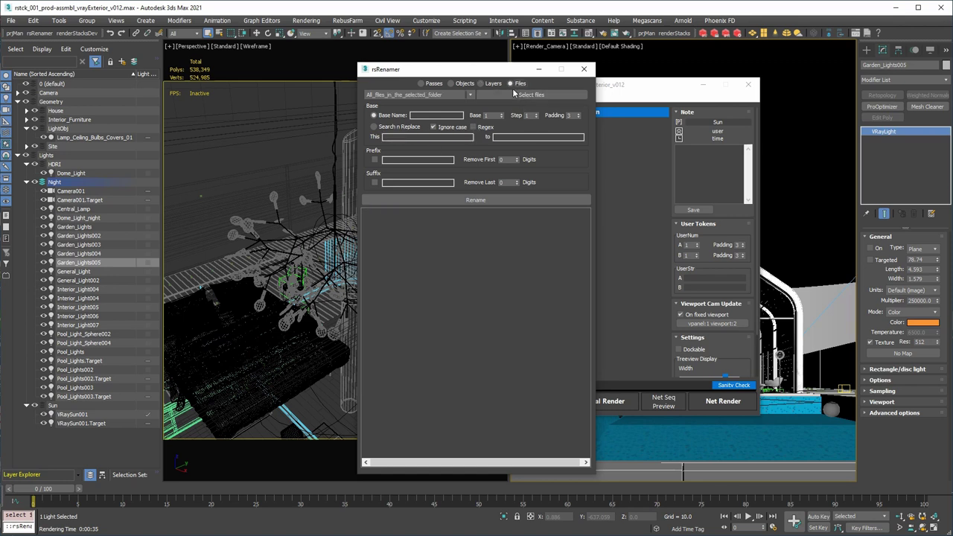
left_click(587, 71)
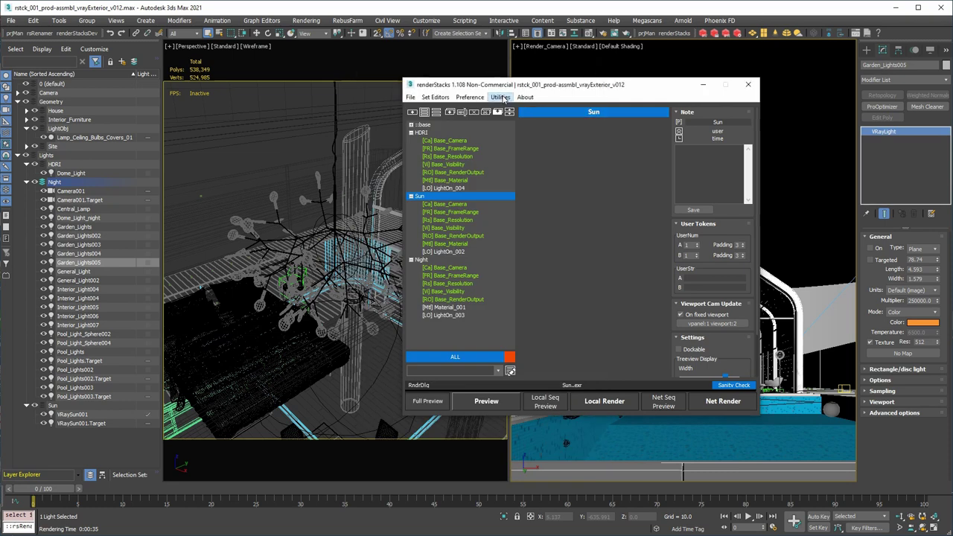
- Hide the Note panel of renderStacks, move the narrowed window, and show the Note panel again
left_click(470, 98)
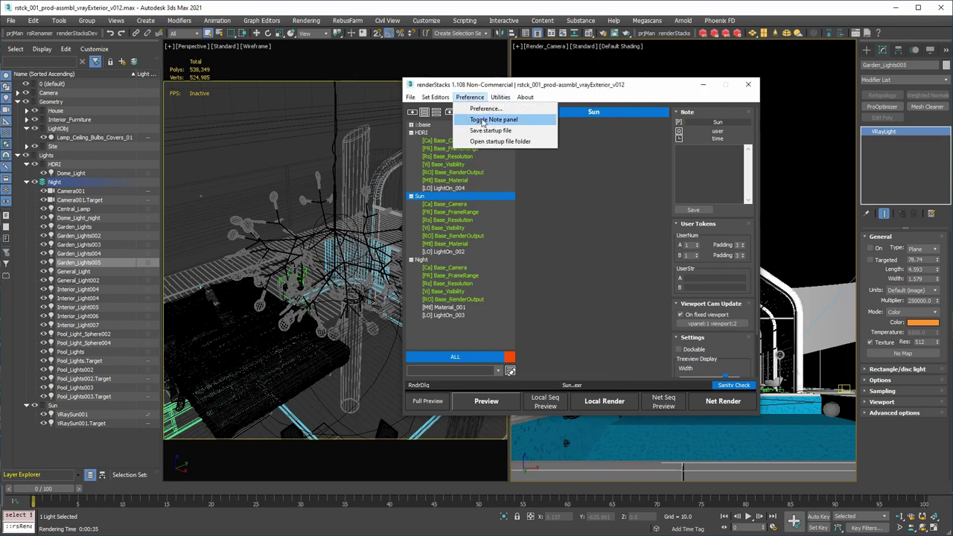
left_click(481, 120)
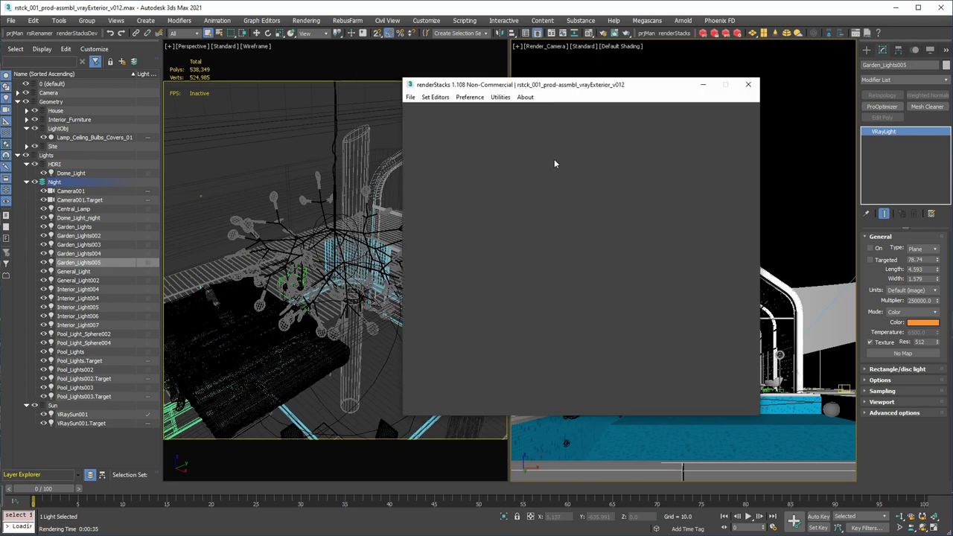
left_click_drag(758, 260, 543, 316)
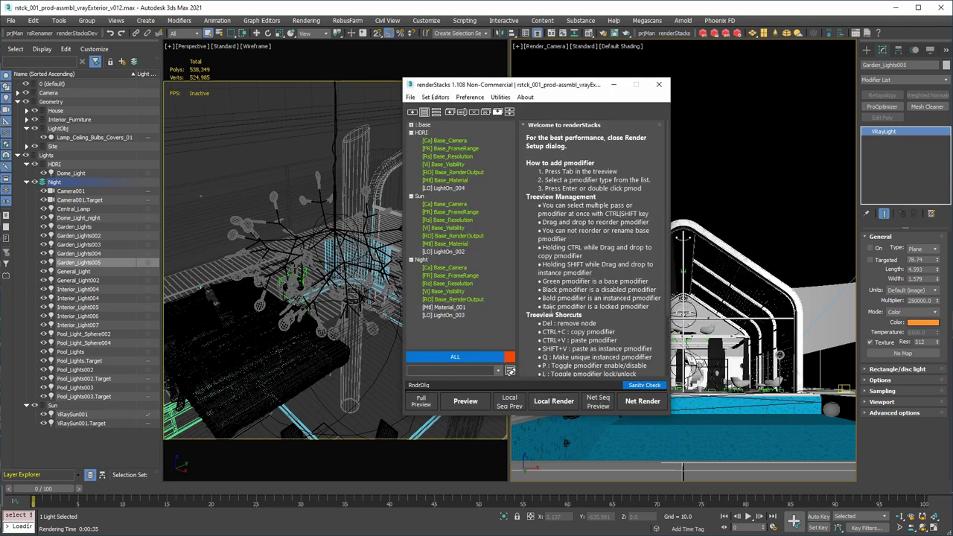
left_click_drag(525, 86, 557, 100)
left_click(491, 111)
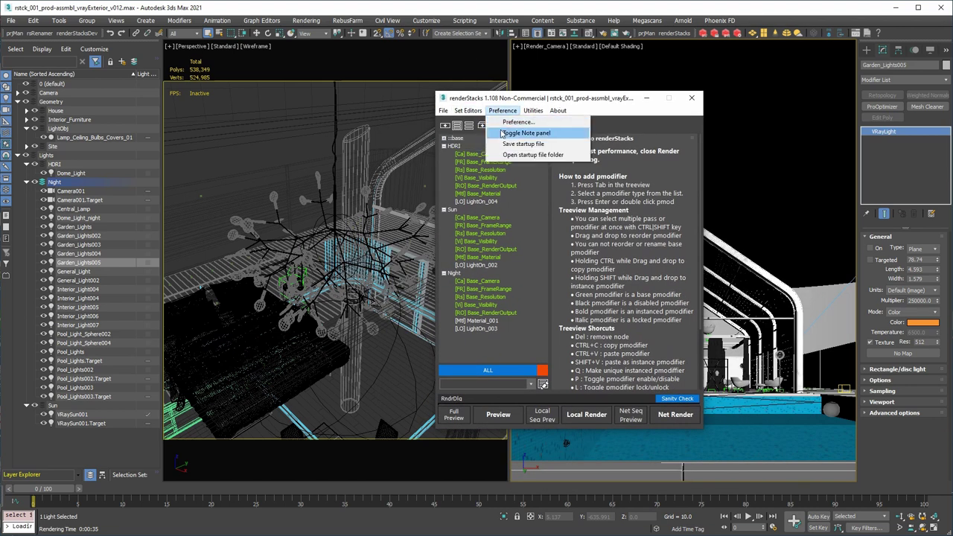
left_click(526, 133)
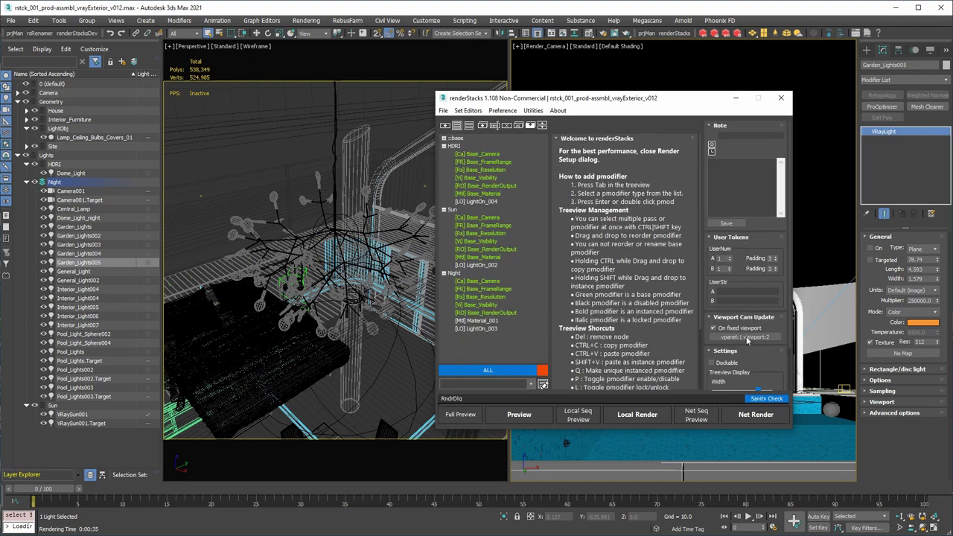
- Reduce the Treeview Display width in the renderStacks settings and resize the window around the narrower treeview
scroll(772, 358, "down", 2)
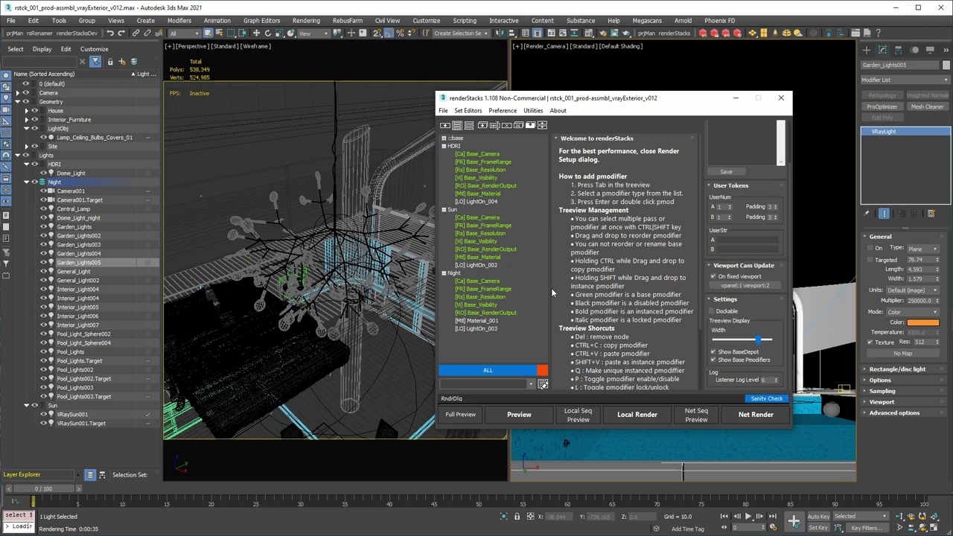
left_click_drag(792, 255, 952, 255)
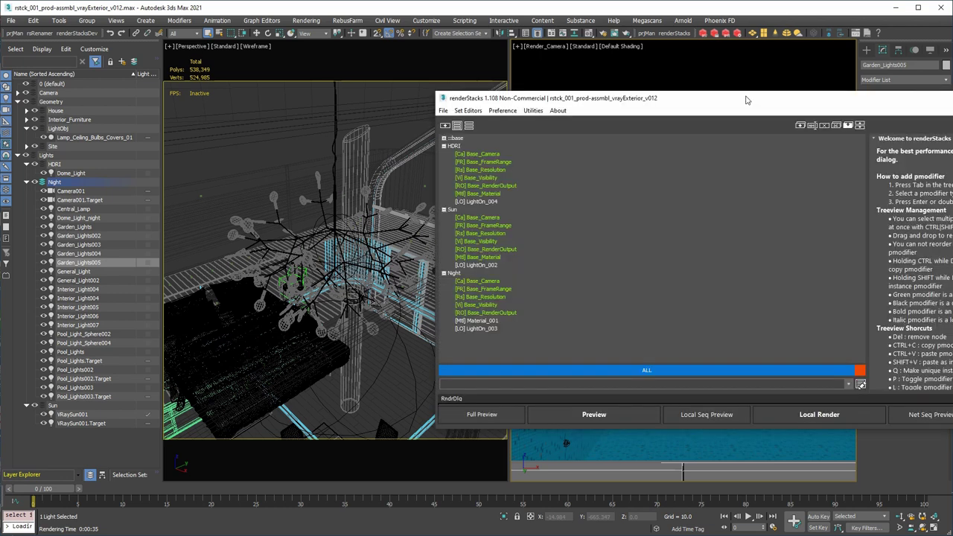
left_click_drag(747, 99, 483, 94)
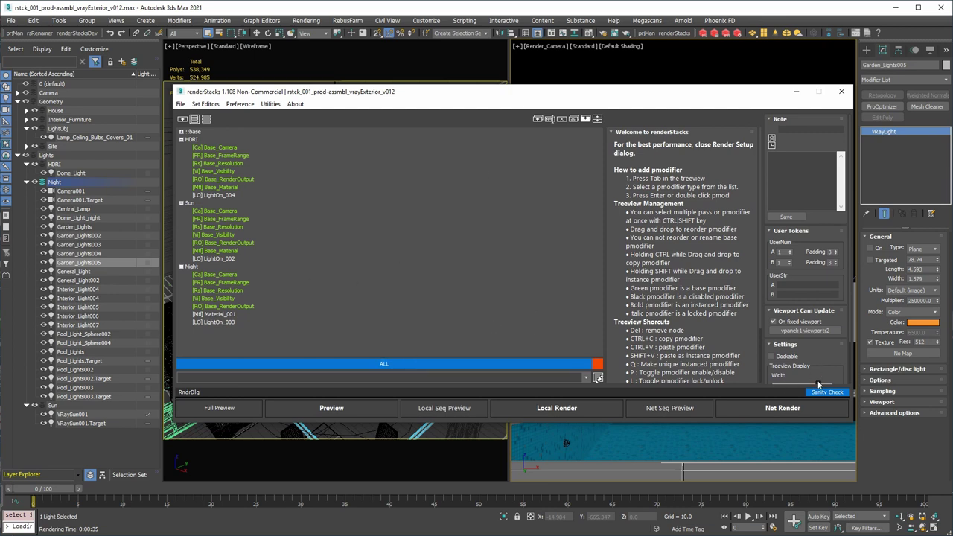
left_click(784, 385)
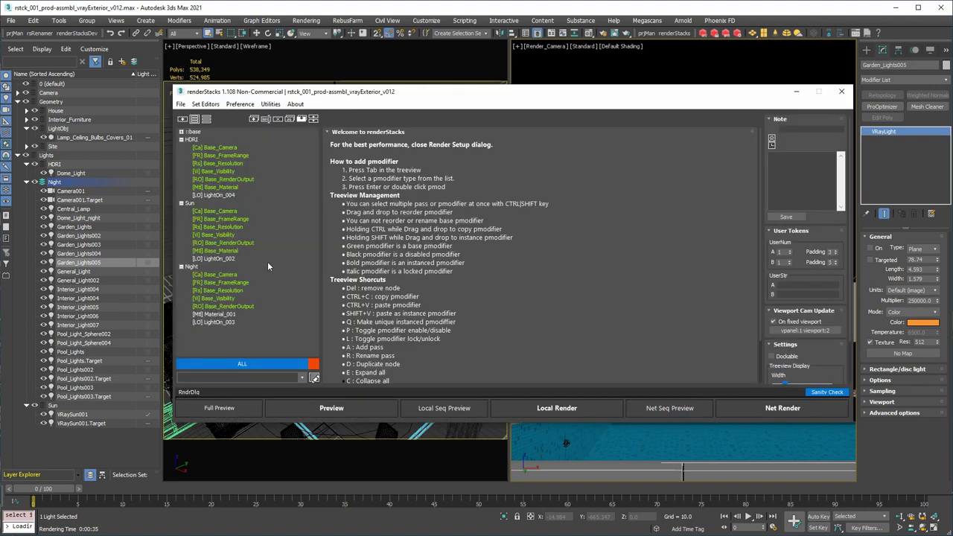
left_click_drag(853, 383, 536, 384)
- In the LayerSet Editor, create a layer set named TEMp from the Mezzanine_Construction, Interior_Furniture and Site_Equipment layers
left_click(205, 104)
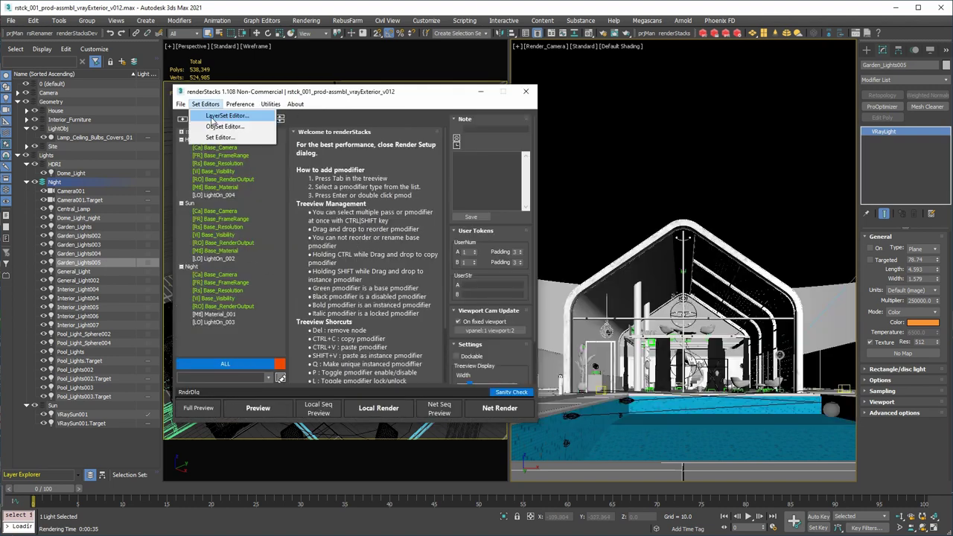
left_click(216, 117)
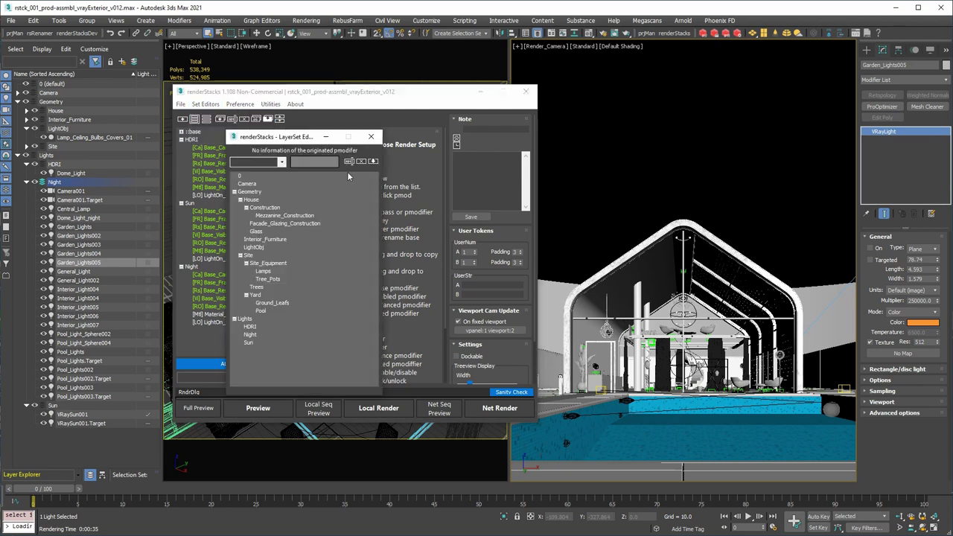
left_click_drag(309, 140, 449, 153)
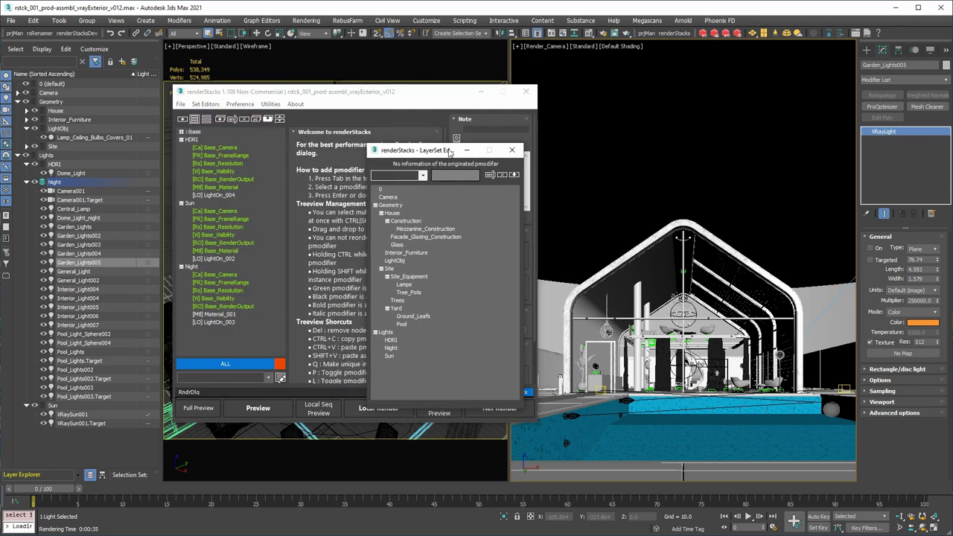
left_click(407, 183)
left_click(411, 229)
left_click(408, 252, "ctrl")
left_click(408, 277, "ctrl")
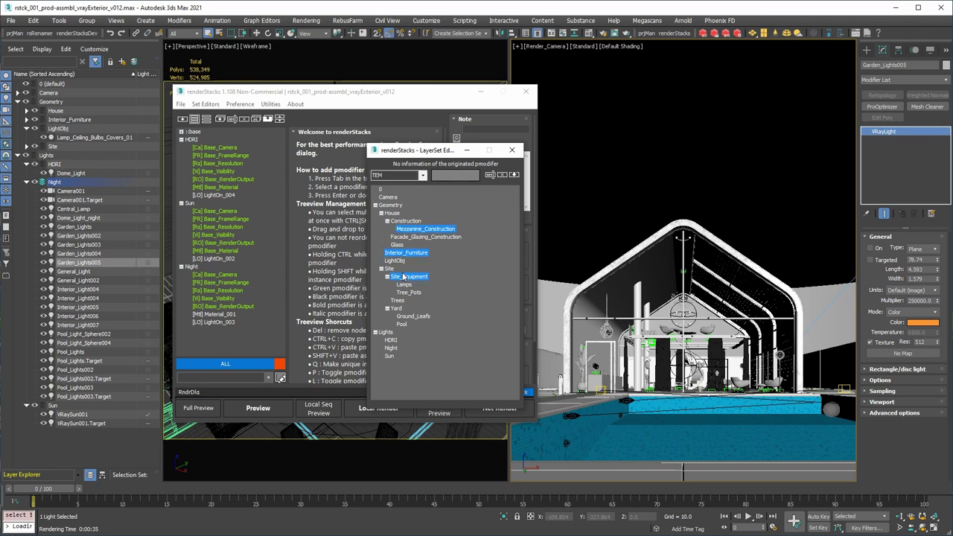
left_click(389, 174)
key("Return")
- Add the Trees layer to the TEMp layer set, save the updated set and close the editor
left_click(398, 301, "ctrl")
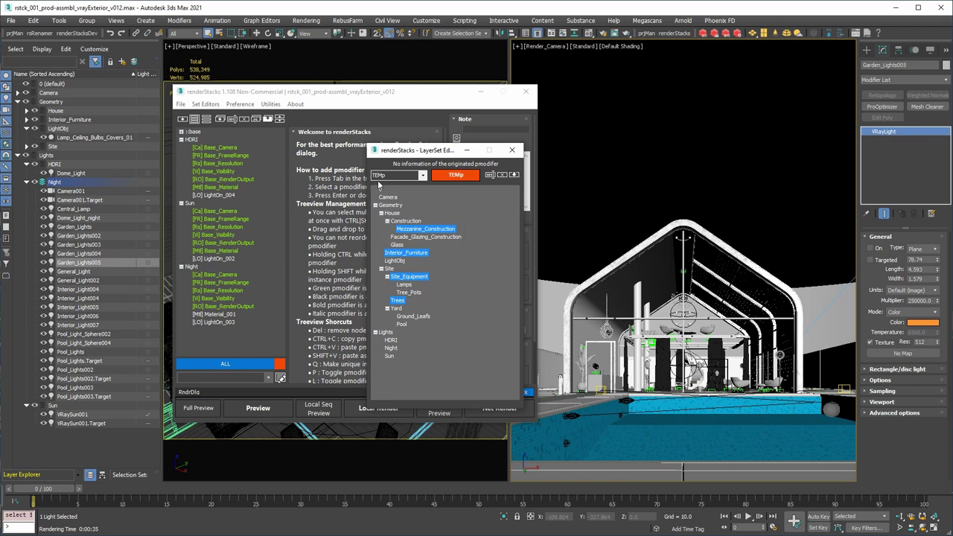
left_click(469, 179)
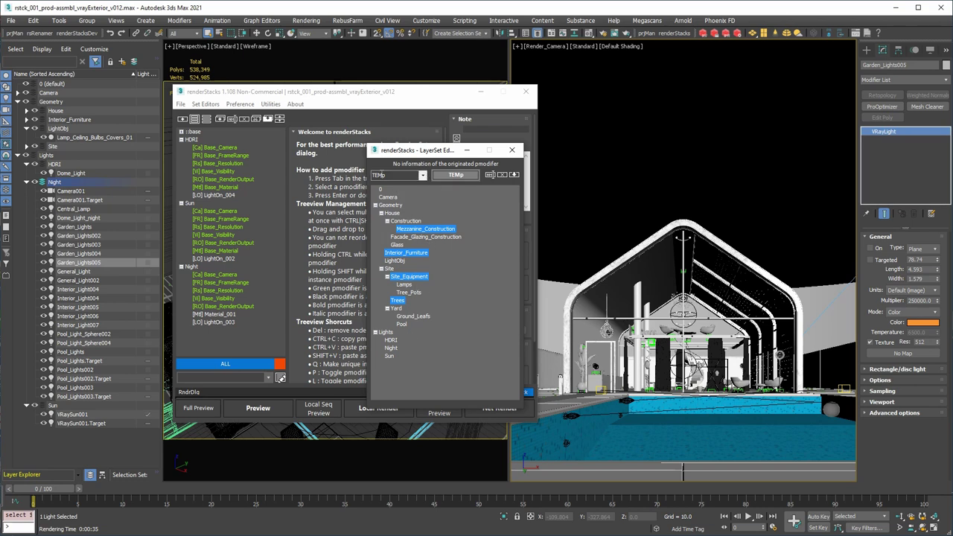
left_click(511, 150)
left_click(268, 105)
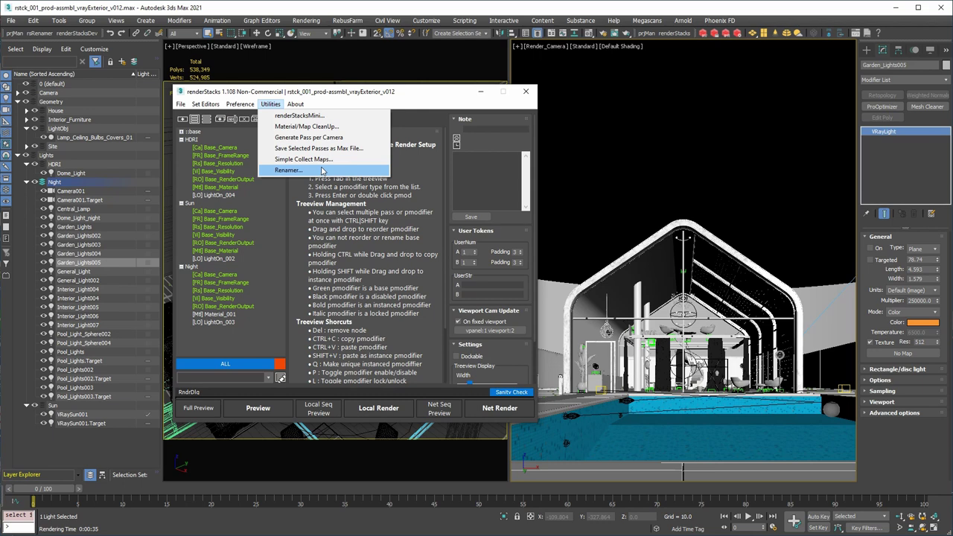
left_click(322, 171)
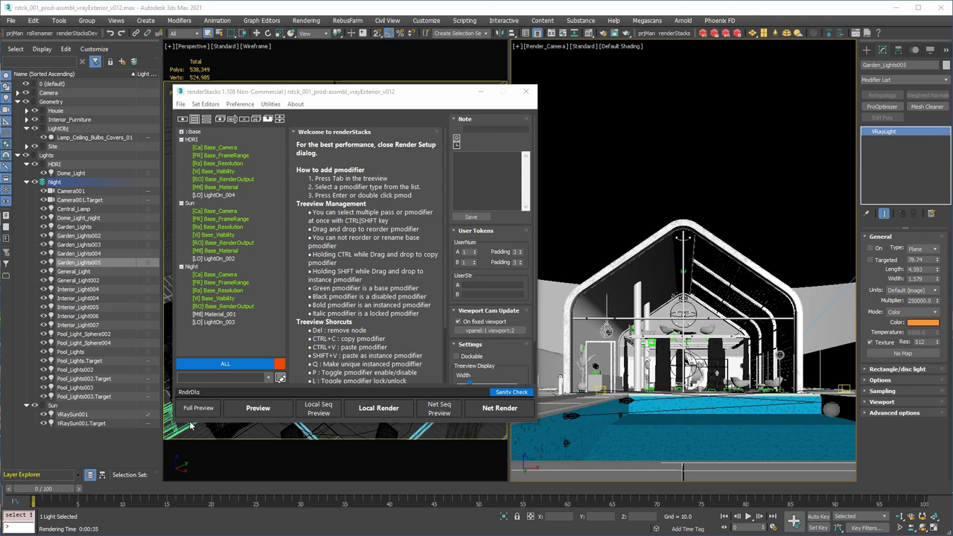
- Show the HDRI pass's Base_RenderOutput properties and call up the token list for its render output filename
left_click(222, 180)
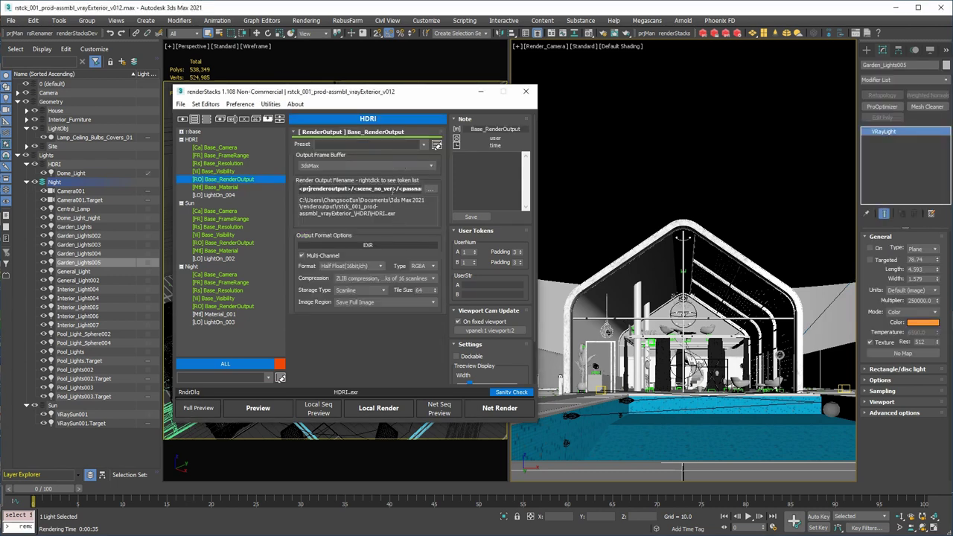
right_click(393, 189)
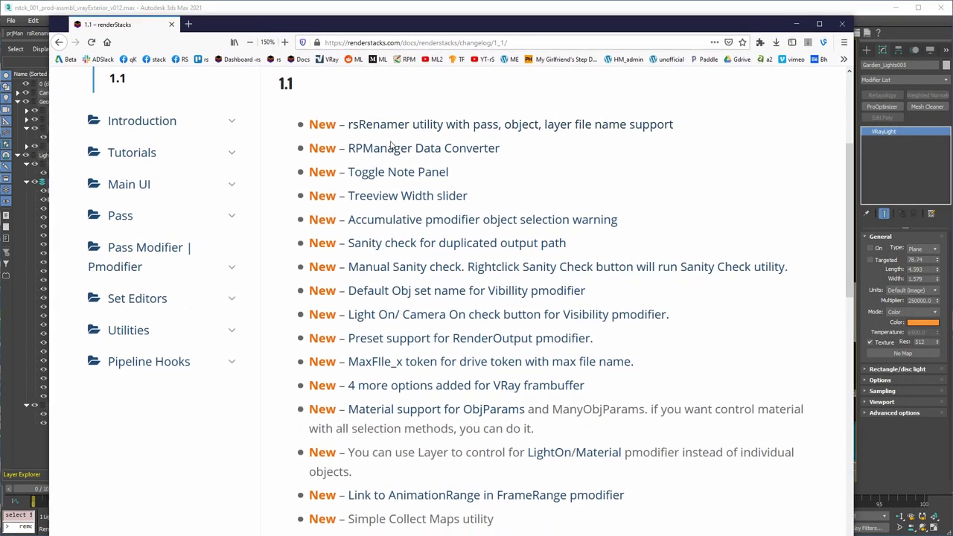
- Look through the new, improved and fixed entries of the renderStacks 1.1 changelog in the web browser
scroll(393, 146, "down", 2)
scroll(393, 146, "down", 5)
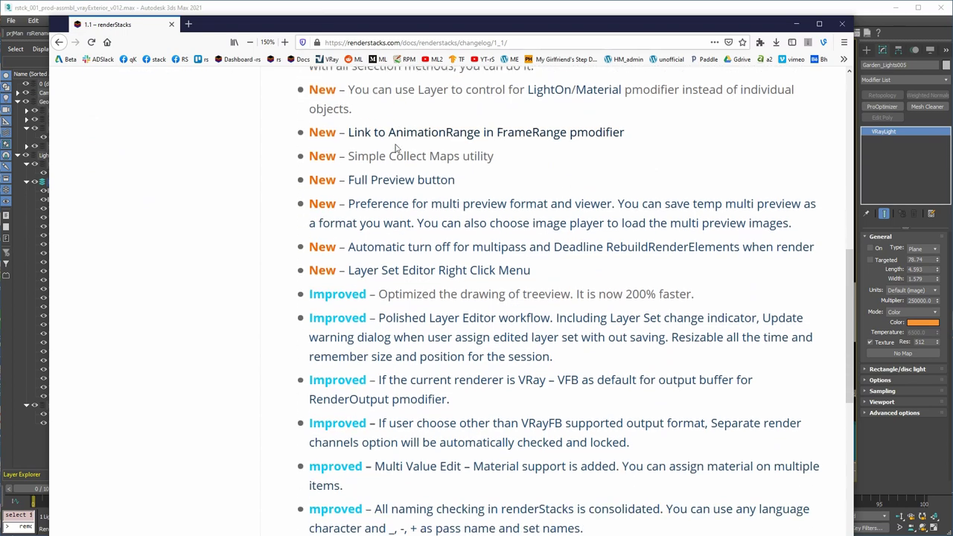
scroll(414, 251, "down", 5)
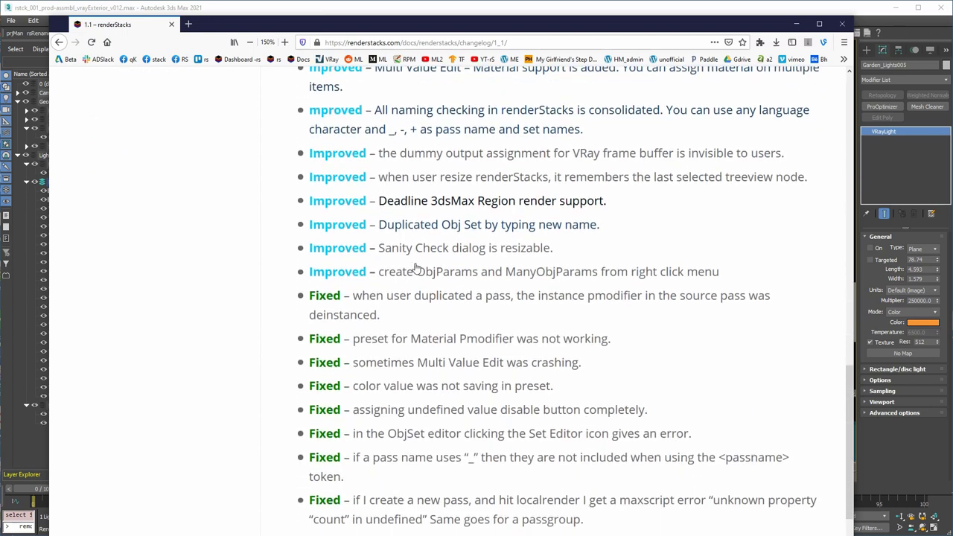
scroll(417, 269, "down", 2)
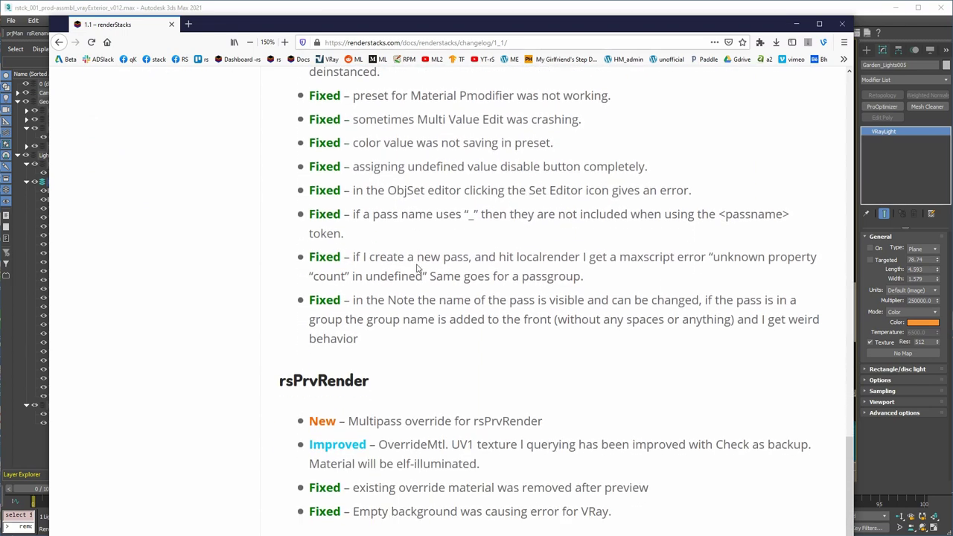
scroll(420, 271, "up", 3)
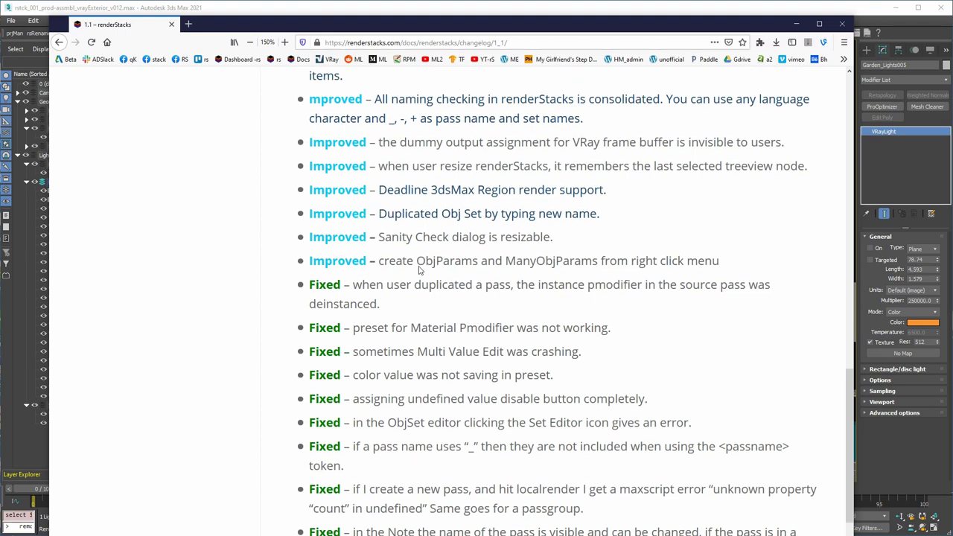
scroll(419, 271, "up", 8)
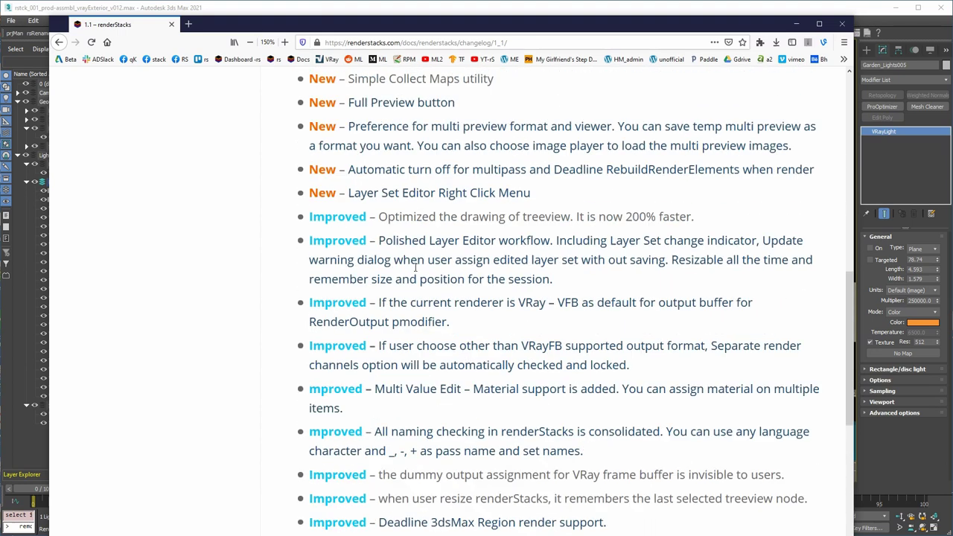